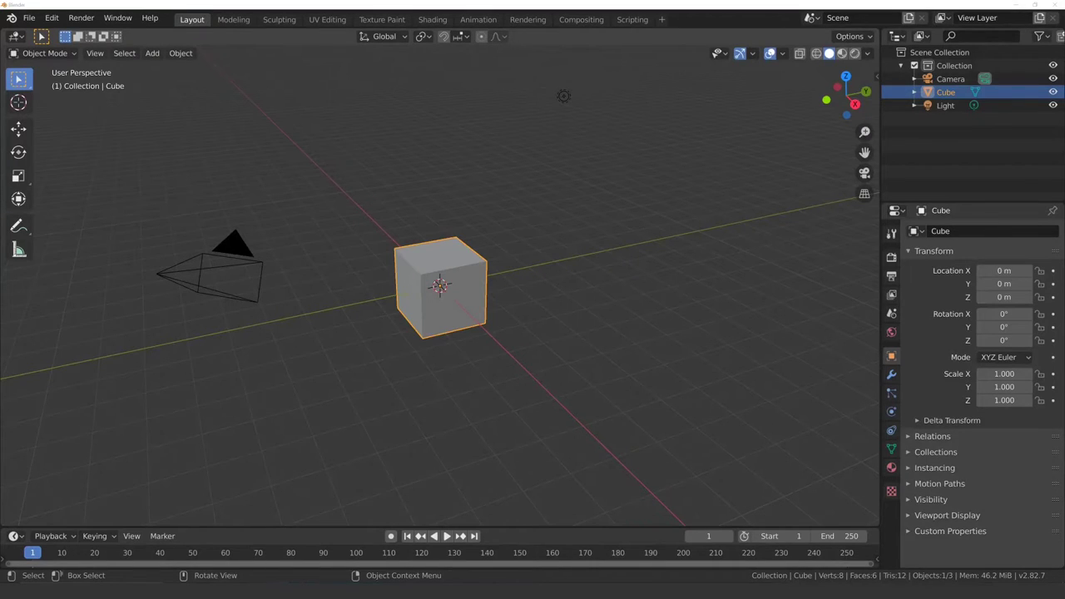
Deselect the cube and open the Properties area's editor type list
left_click(144, 301)
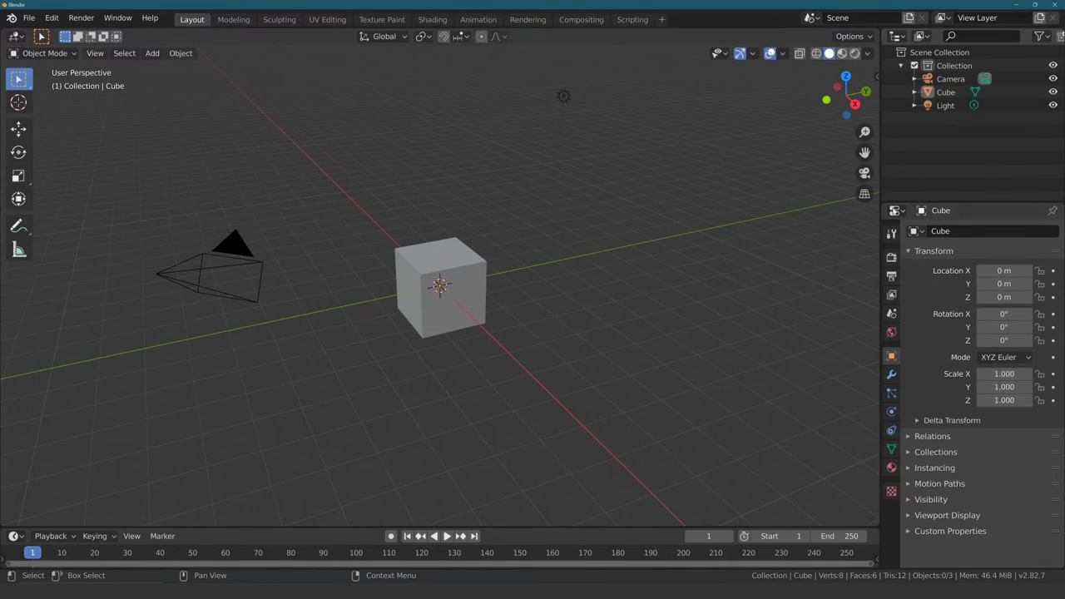
left_click(902, 215)
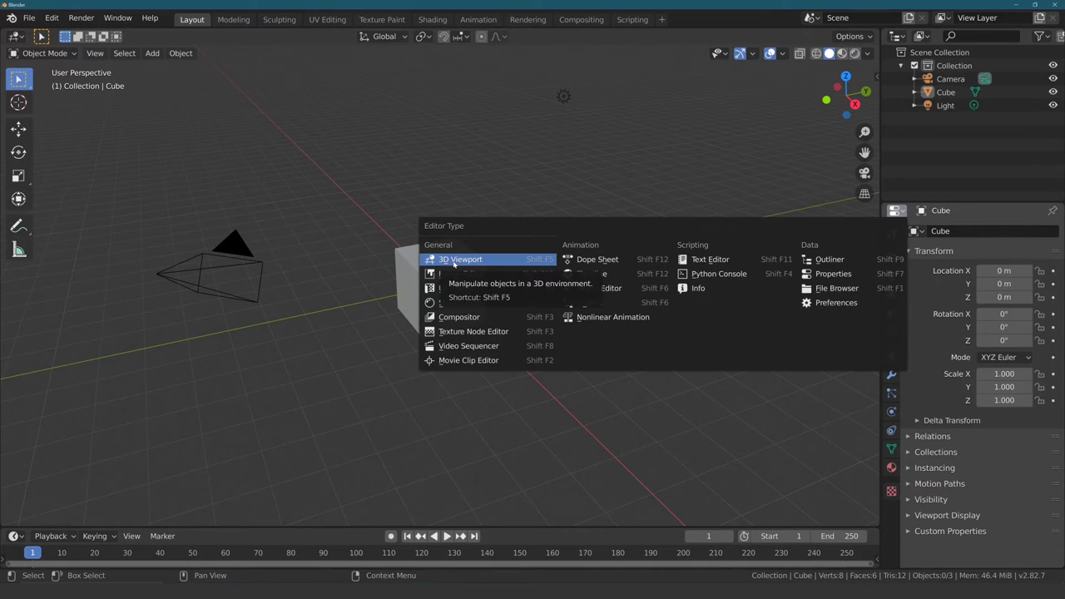
Turn the Properties and Outliner areas into 3D viewports, orbiting each around the cube
left_click(455, 260)
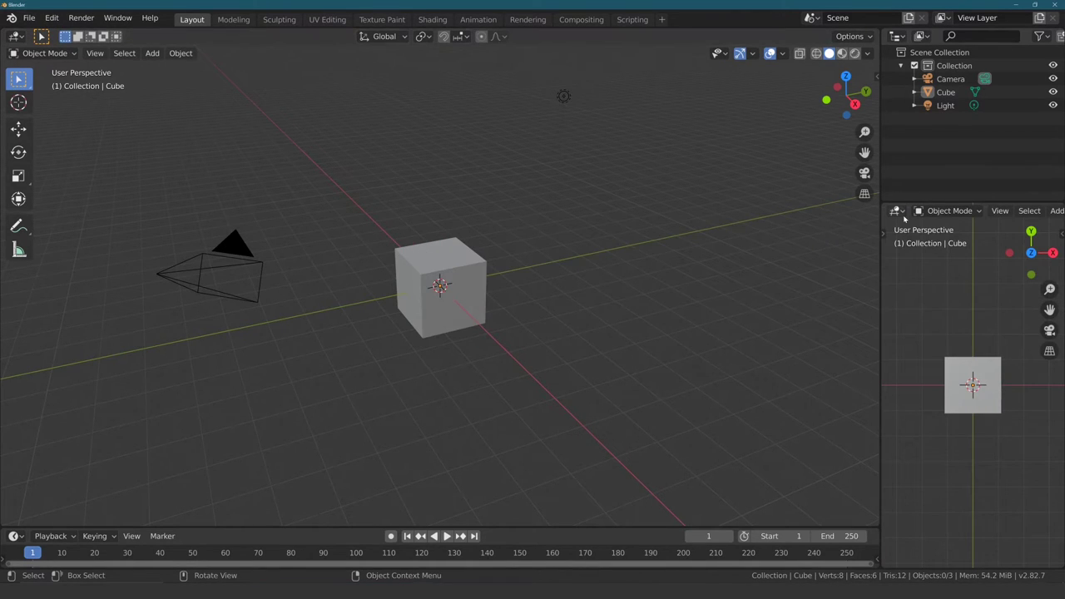
mouse_move(915, 452)
middle_mouse_down()
mouse_move(906, 335)
mouse_move(1059, 290)
middle_mouse_up()
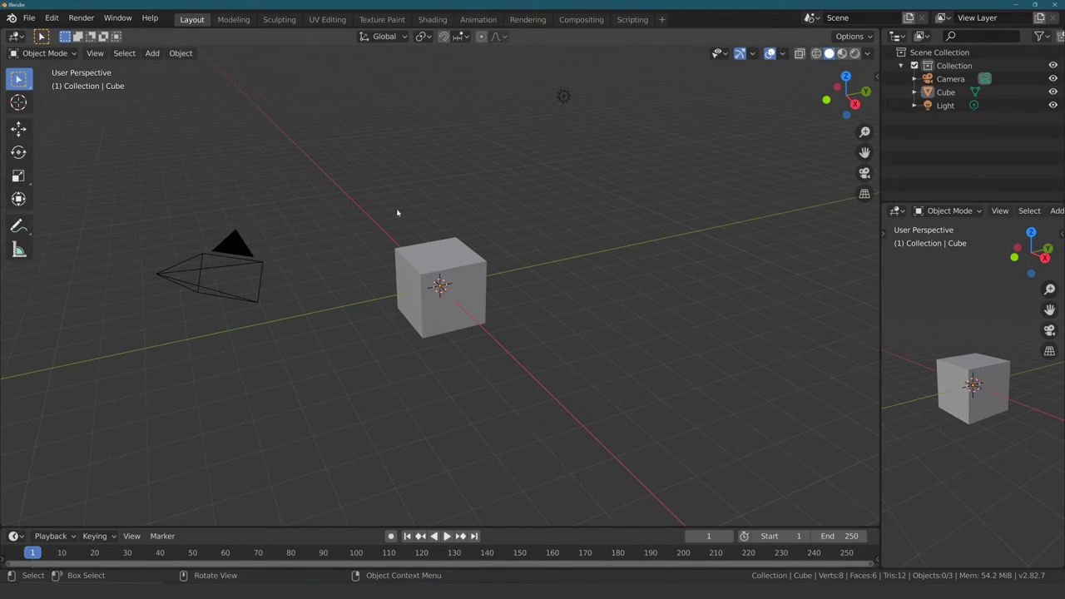
left_click(900, 37)
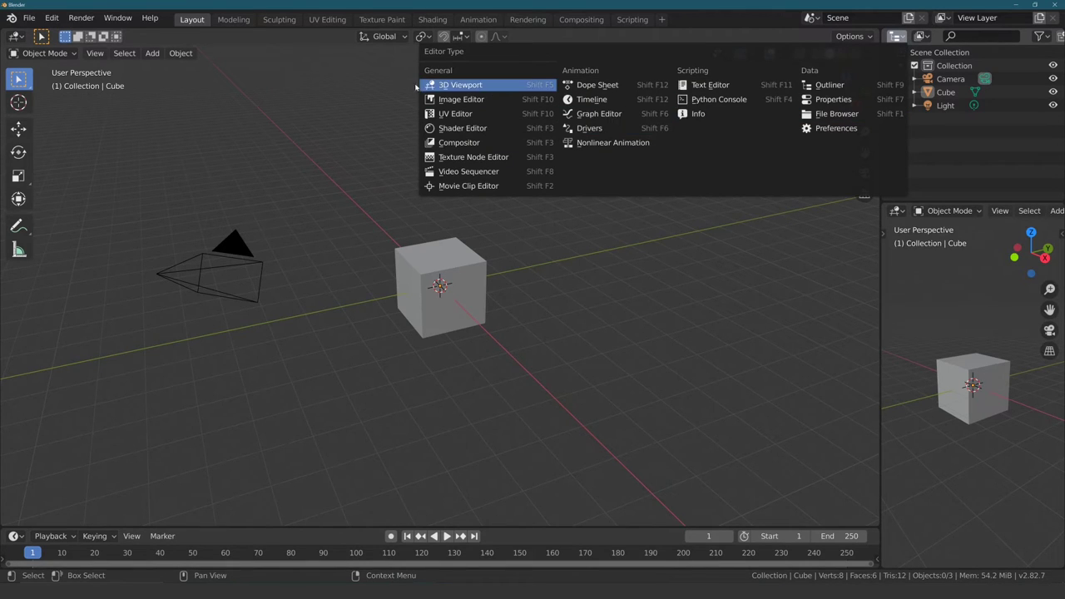
left_click(449, 85)
middle_click_drag(924, 130, 1014, 48)
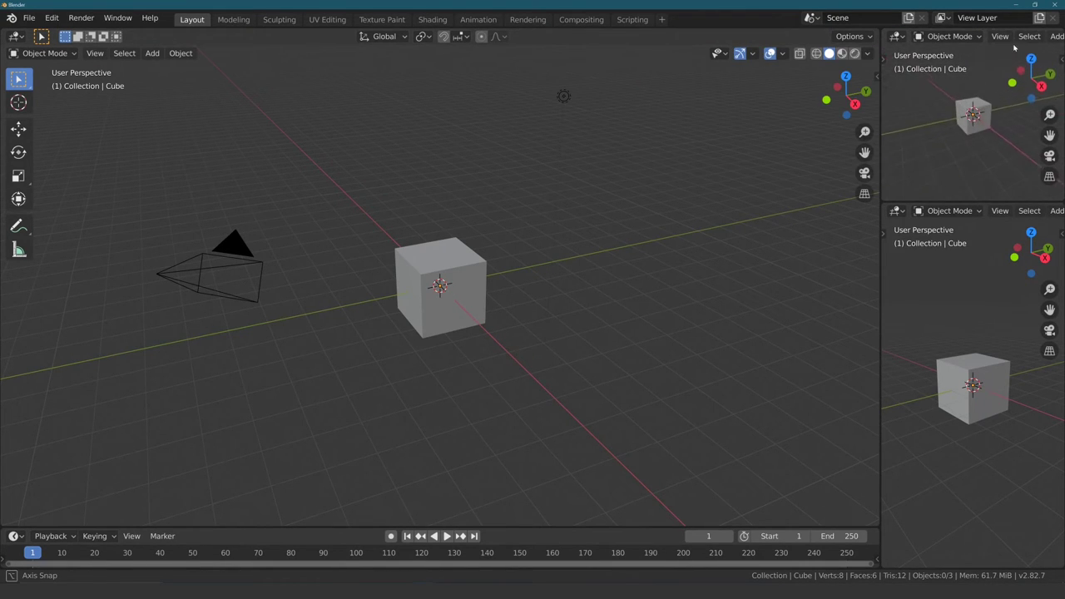
Make the top-right area a Properties editor and drag its border down to make it taller
left_click(900, 37)
left_click(822, 85)
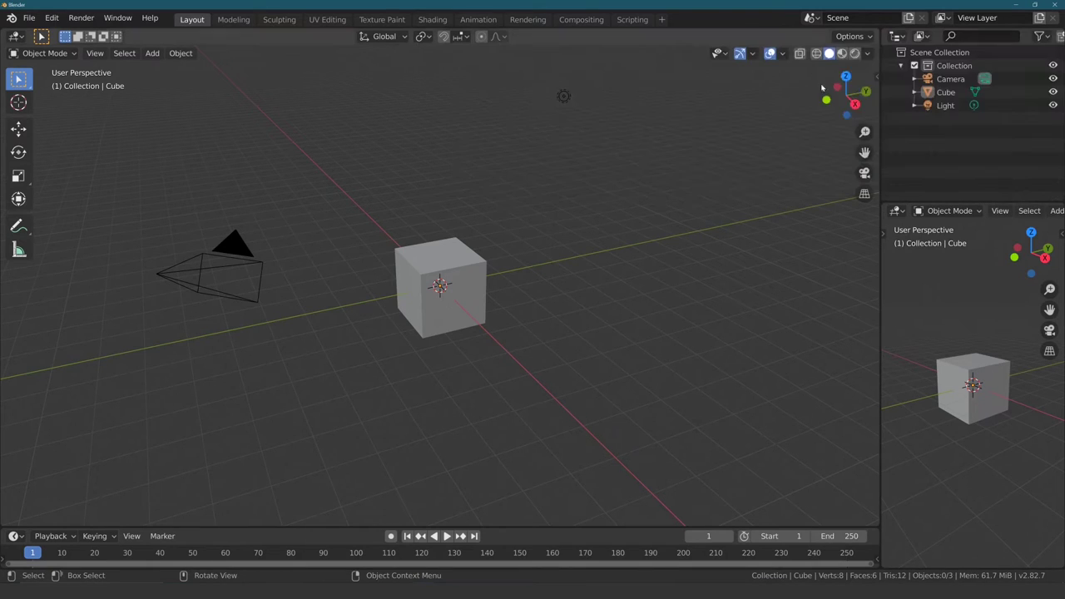
left_click(900, 38)
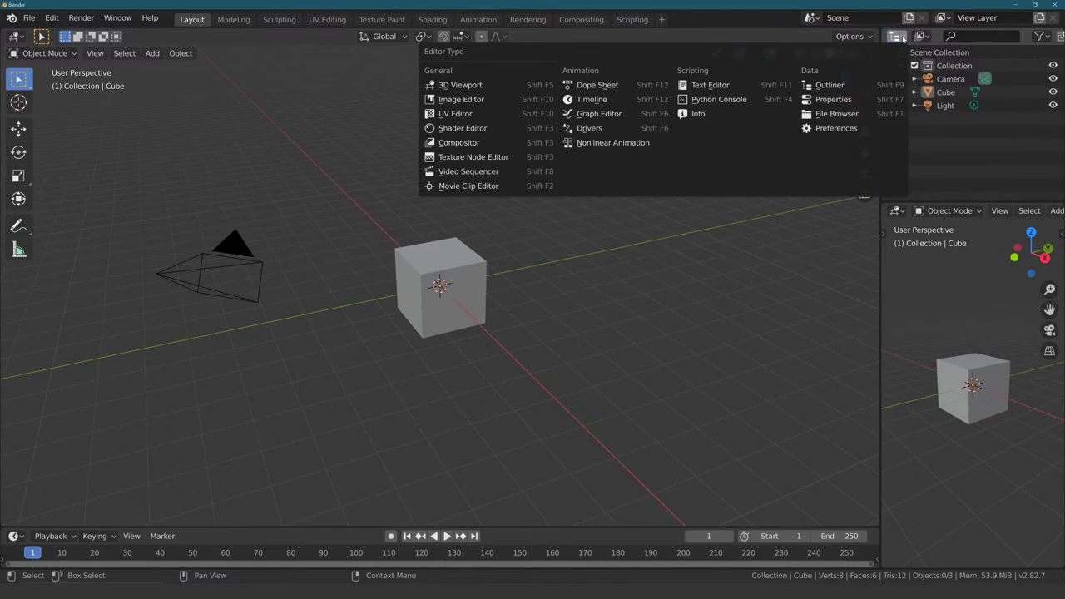
left_click(903, 40)
left_click(899, 37)
left_click(832, 99)
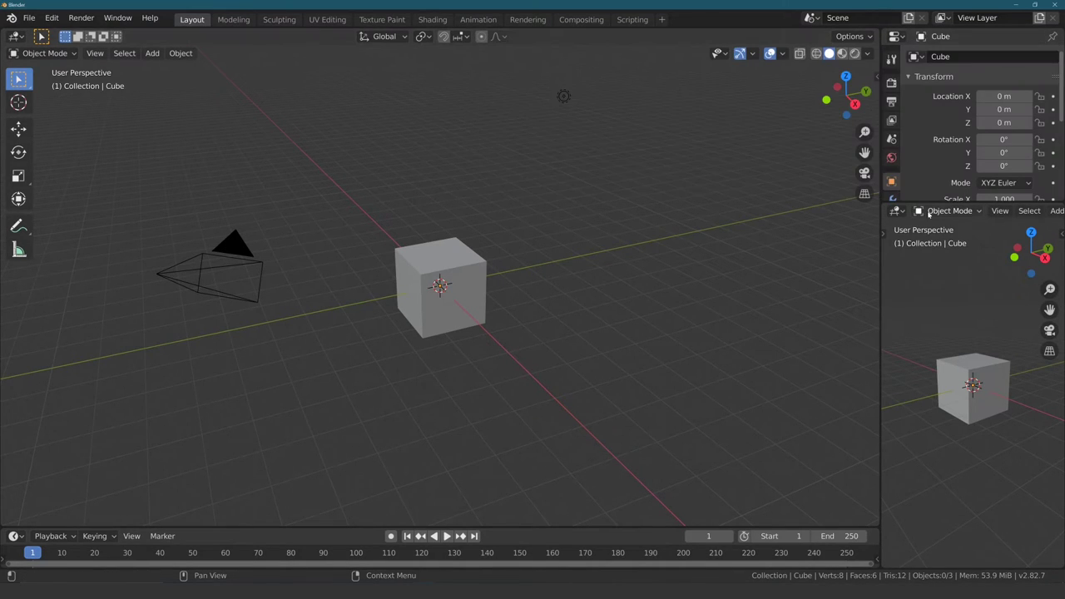
left_click_drag(926, 205, 933, 324)
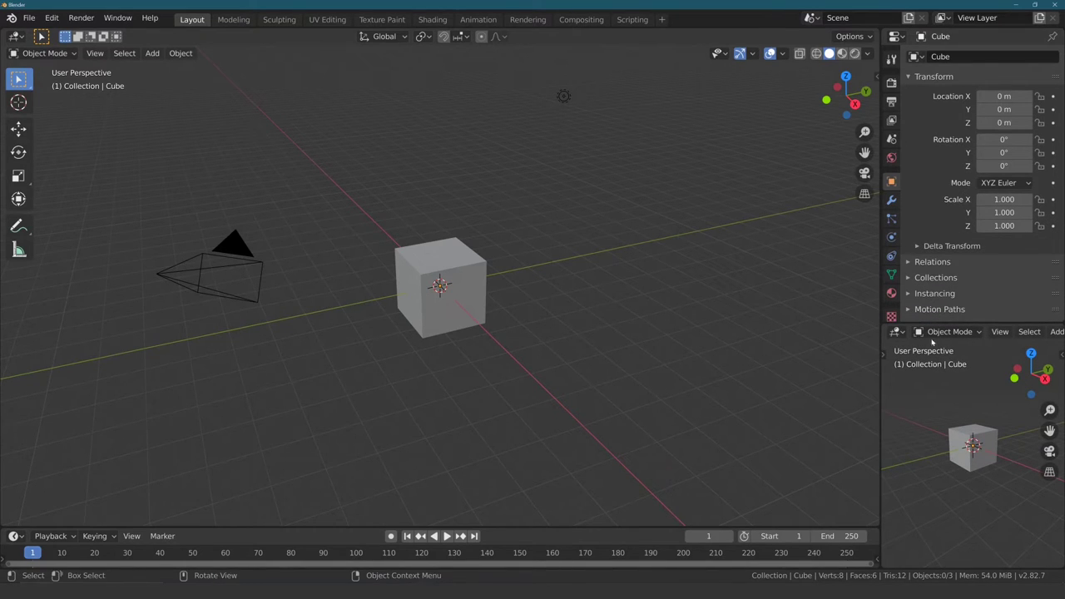
Change the lower 3D viewport to an Outliner and shrink it beneath the taller Properties editor
left_click(900, 335)
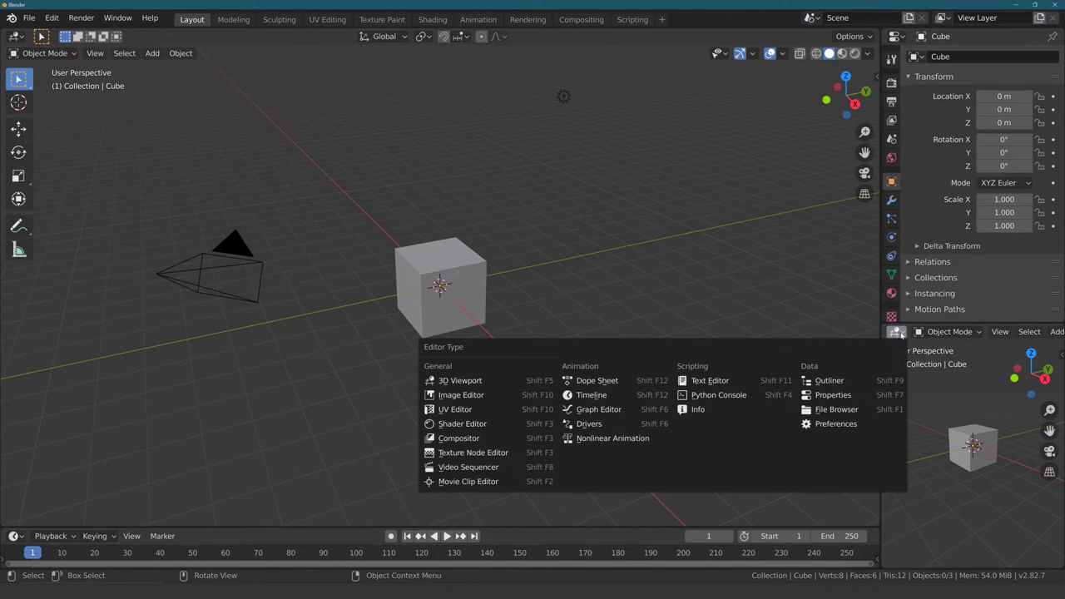
left_click(834, 396)
scroll(920, 411, "down", 3)
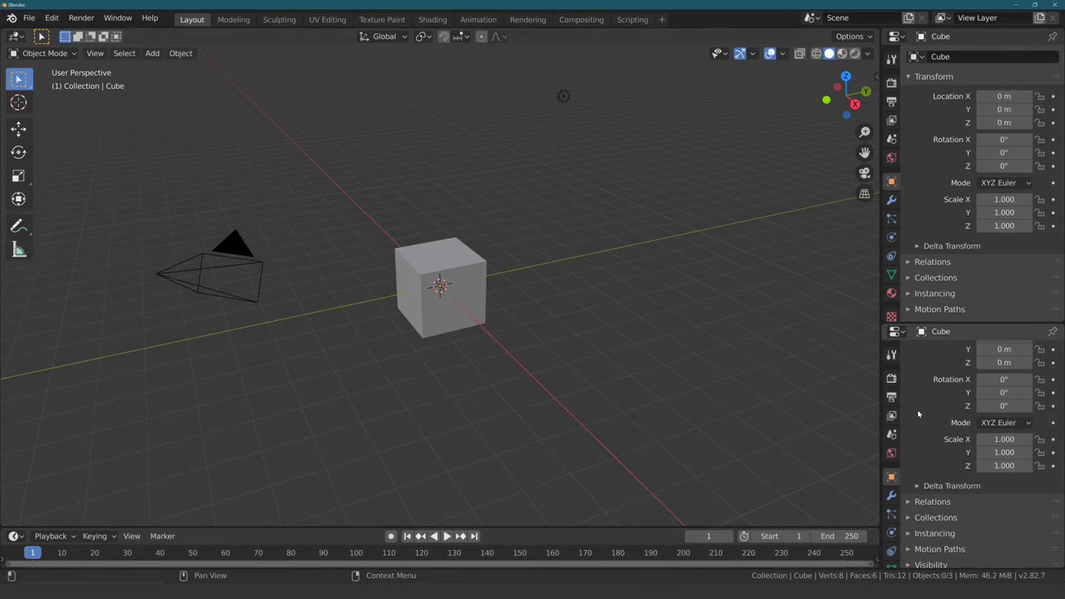
scroll(915, 400, "up", 3)
left_click(898, 332)
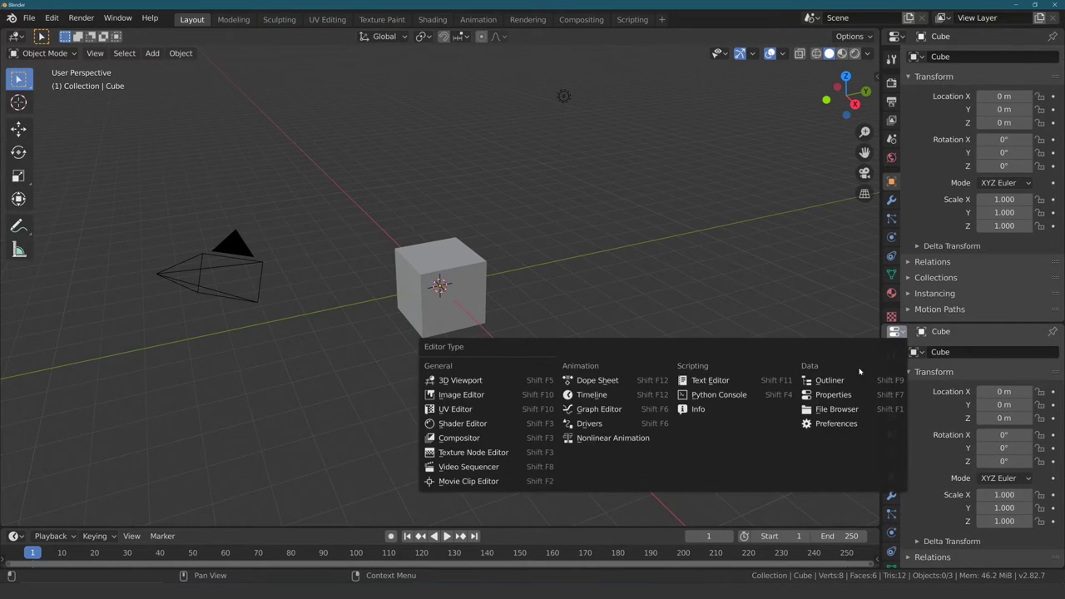
left_click(829, 380)
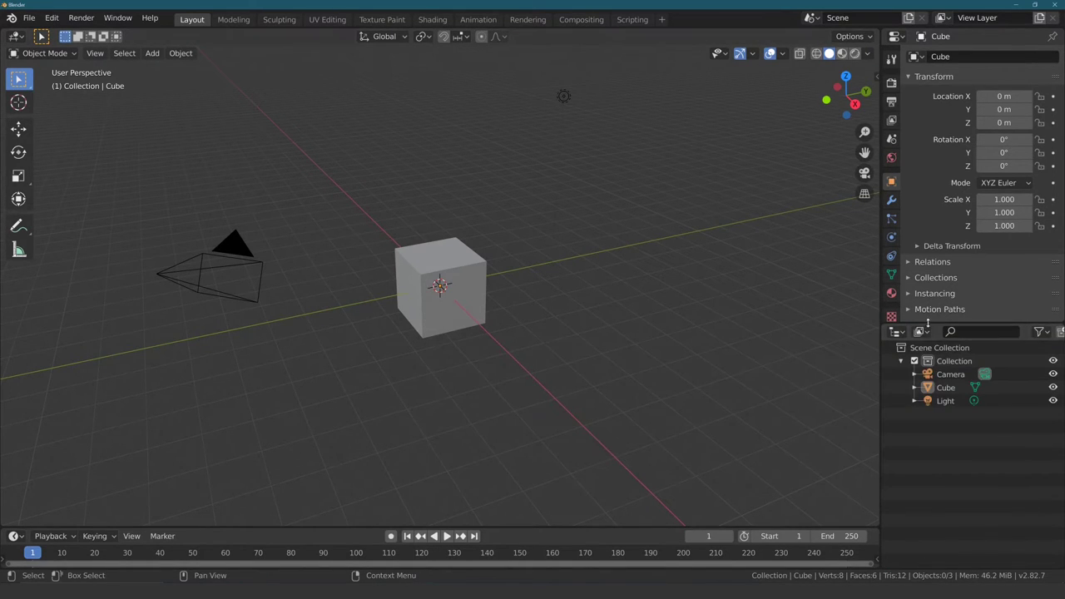
mouse_move(928, 323)
left_mouse_down()
mouse_move(935, 454)
mouse_move(935, 408)
left_mouse_up()
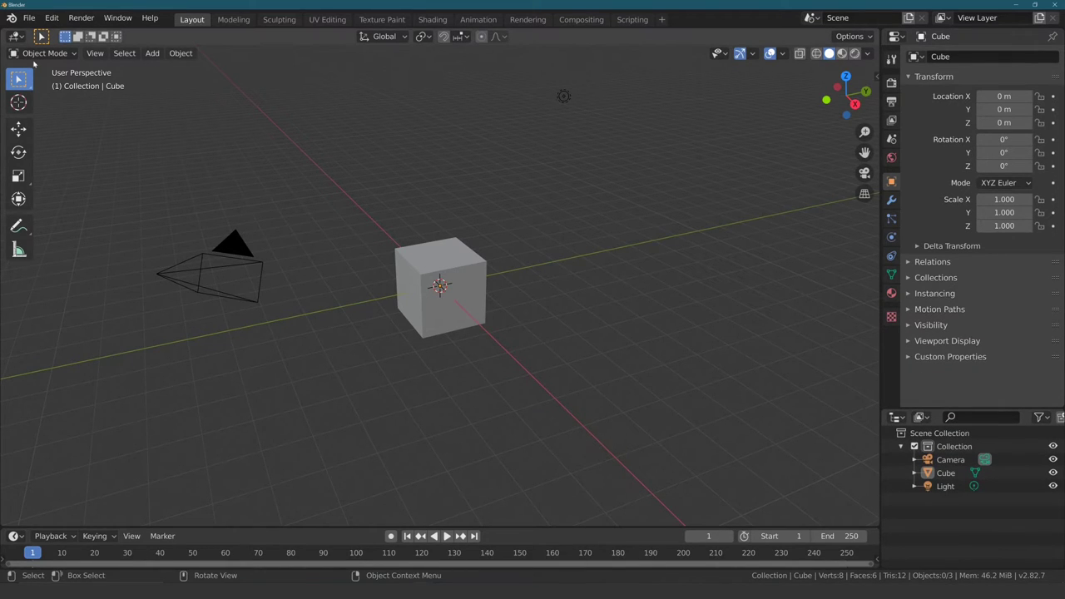
left_click(41, 53)
Turn the main viewport into a UV Editor and make the timeline taller
left_click(16, 36)
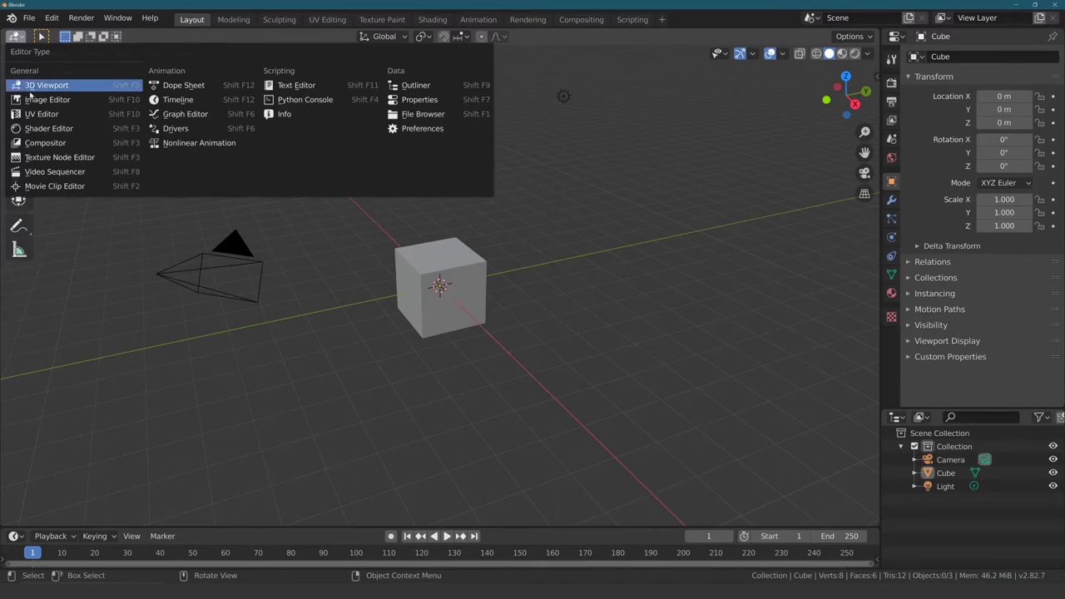
left_click(40, 114)
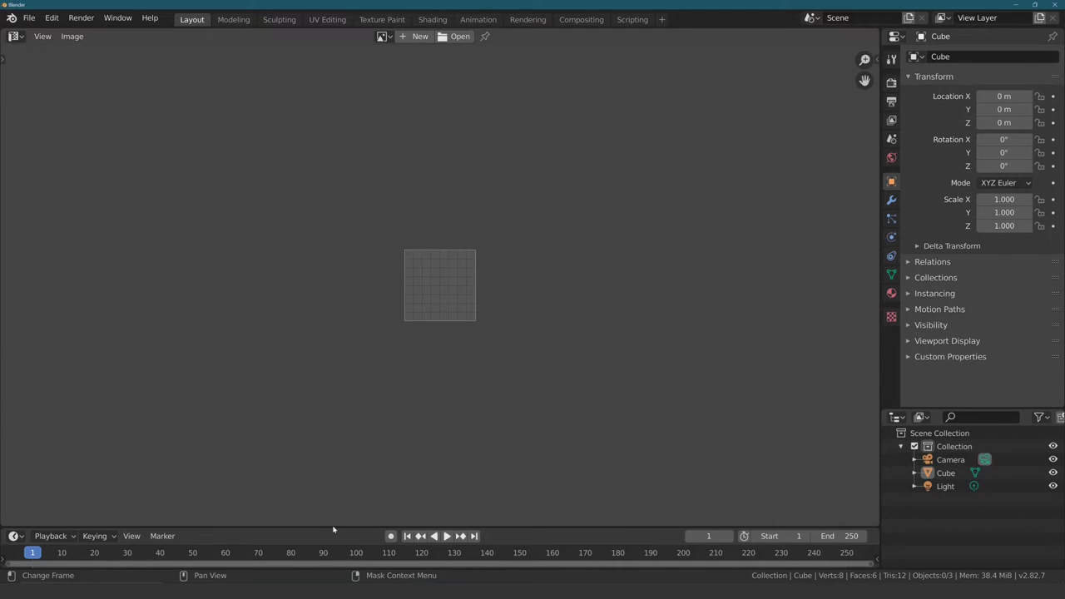
left_click_drag(333, 529, 340, 340)
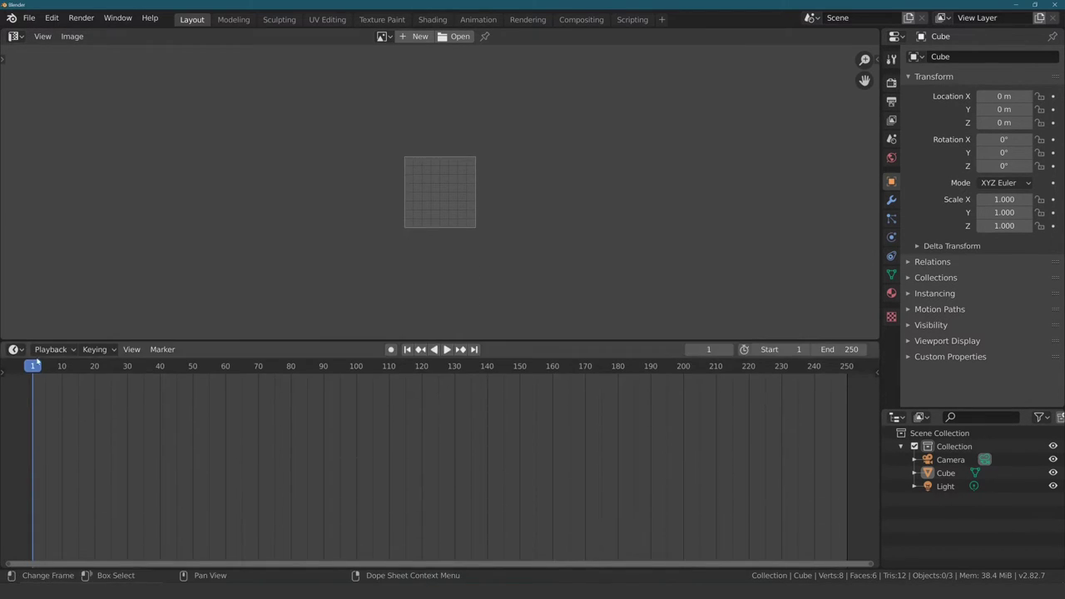
Change the timeline into a Graph Editor and switch to the Modeling workspace
left_click(15, 350)
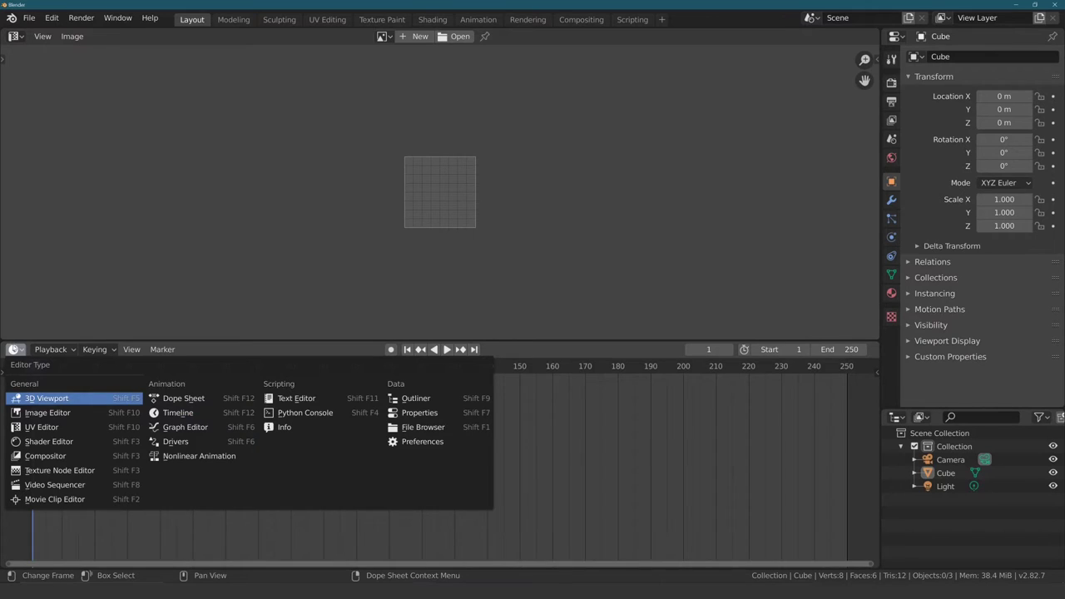
left_click(164, 428)
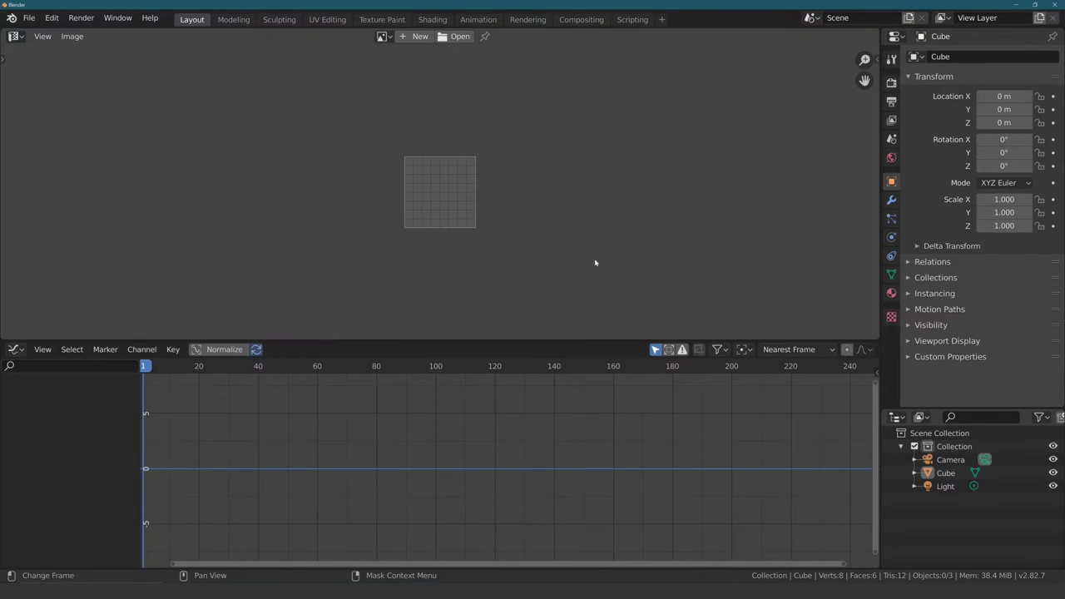
left_click(232, 20)
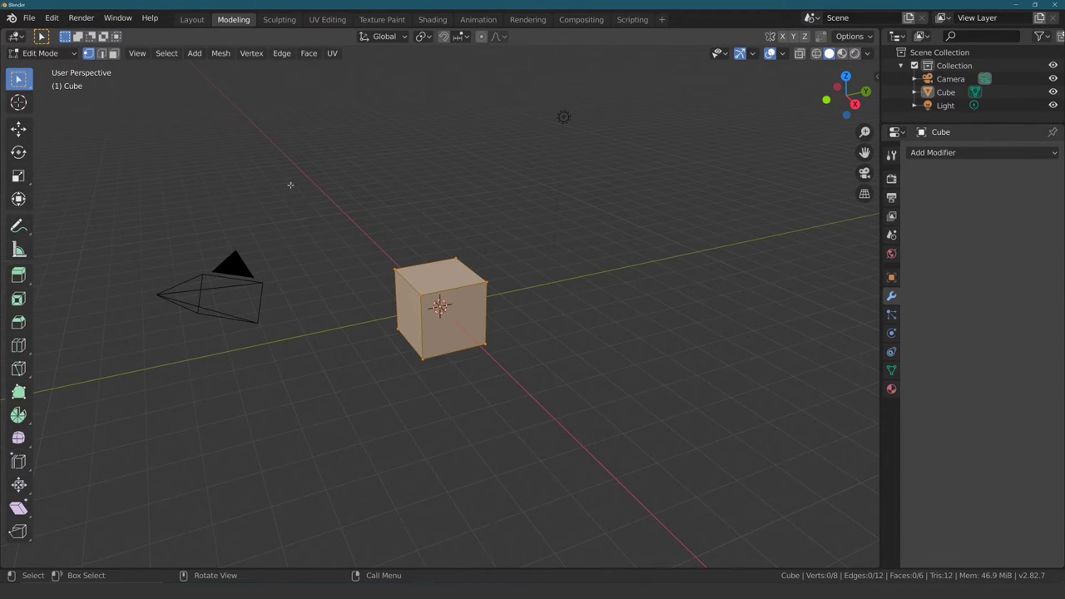
In Sculpting, check the Sculpt Mode list and drag the Outliner–Properties border down
left_click(280, 19)
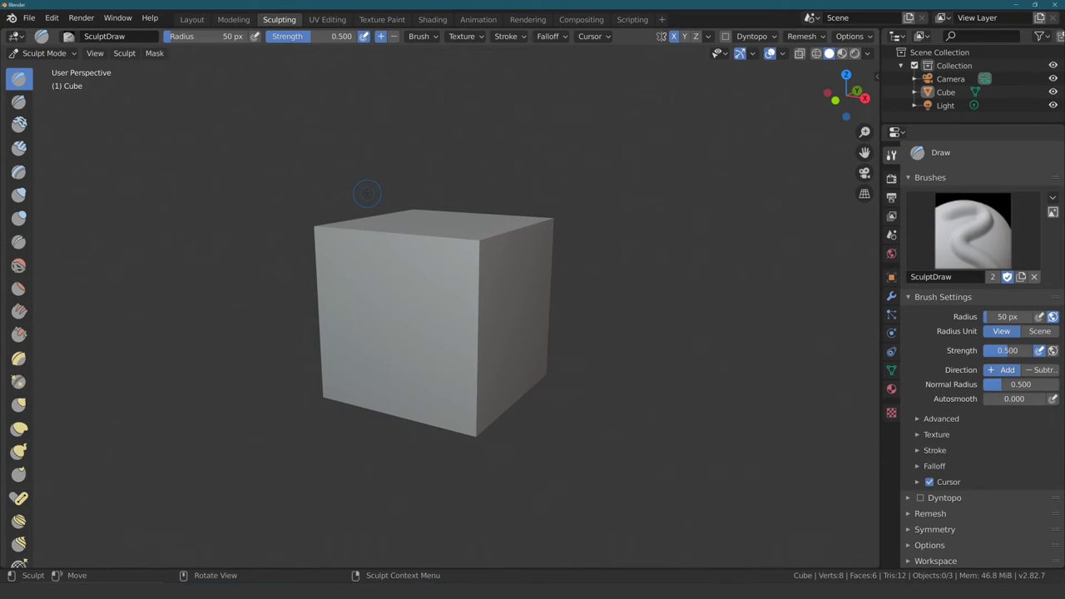
left_click(15, 36)
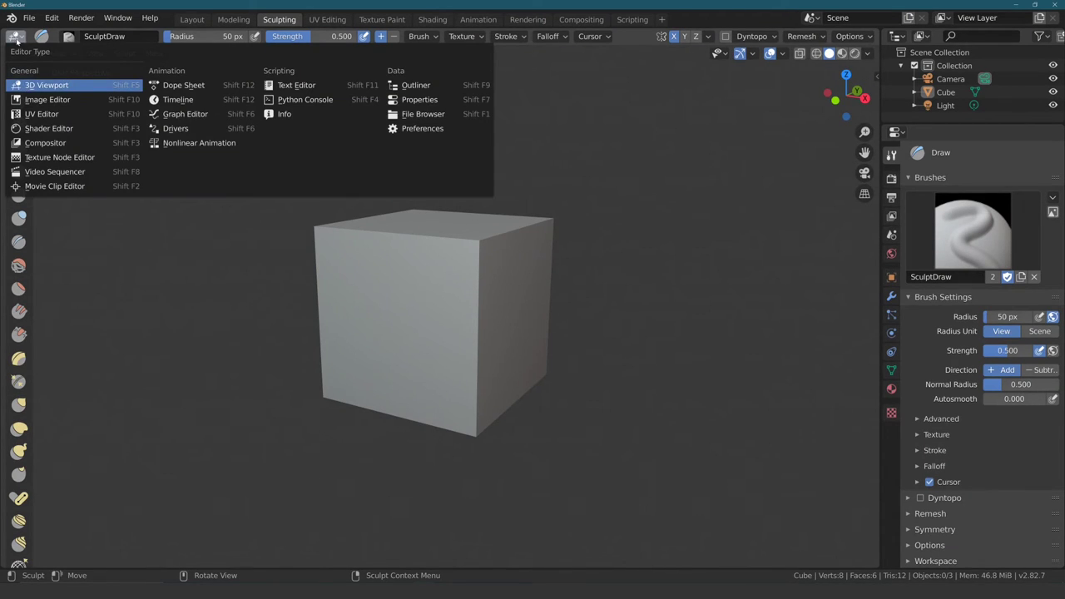
left_click(42, 85)
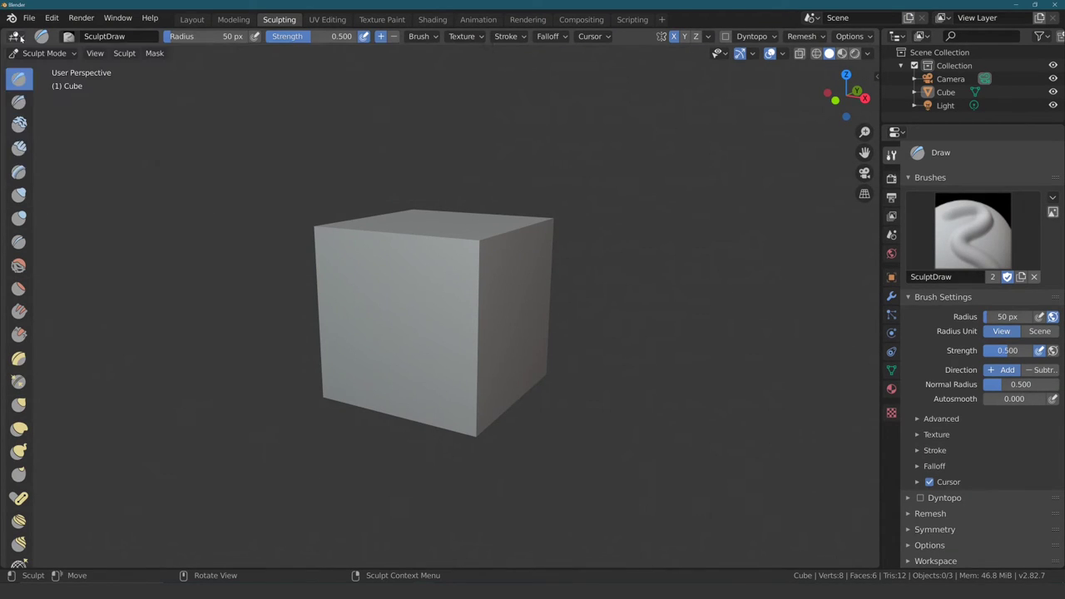
left_click(71, 55)
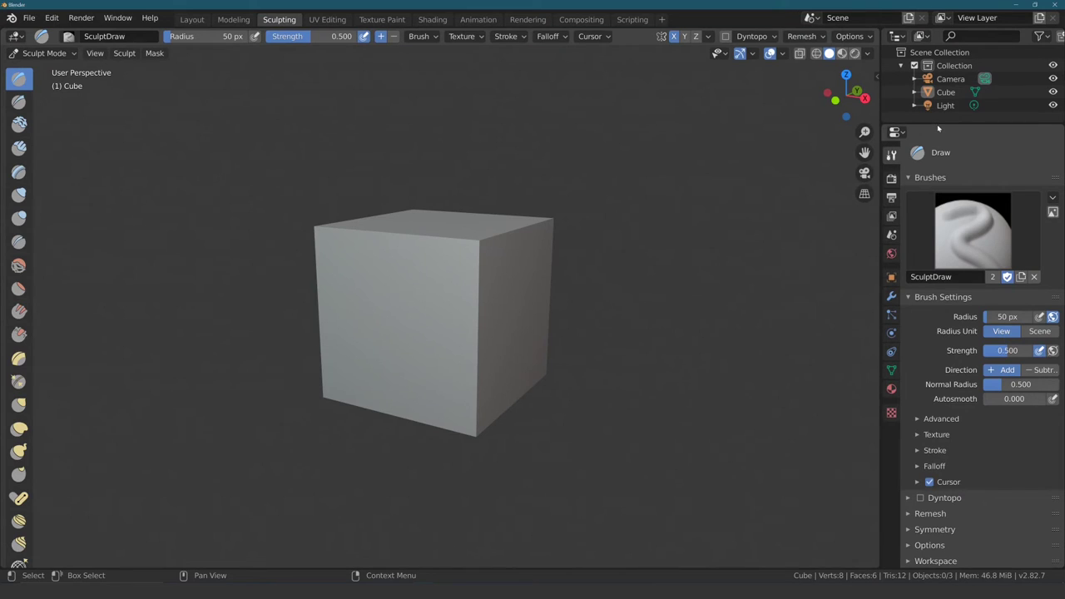
left_click_drag(937, 124, 928, 213)
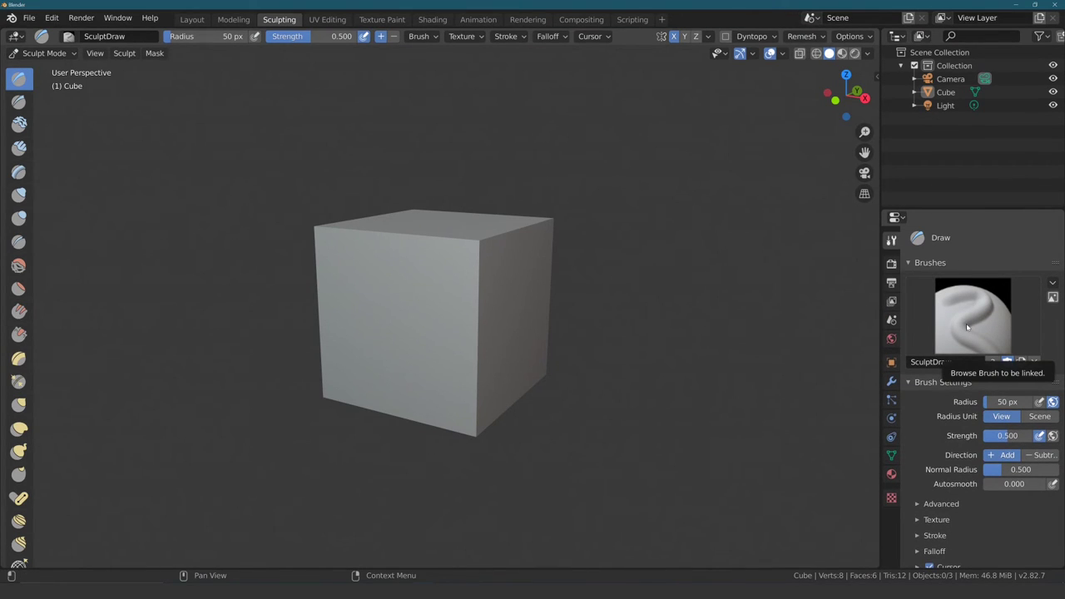
In UV Editing, split the UV editor and make the new area an orbited 3D viewport
left_click(324, 25)
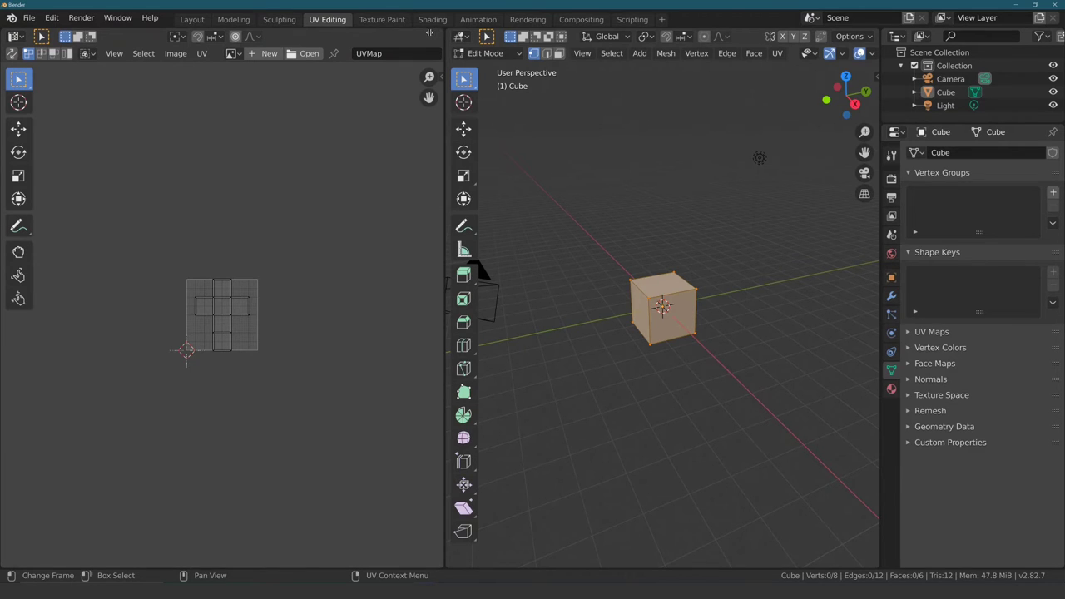
left_click_drag(441, 32, 224, 37)
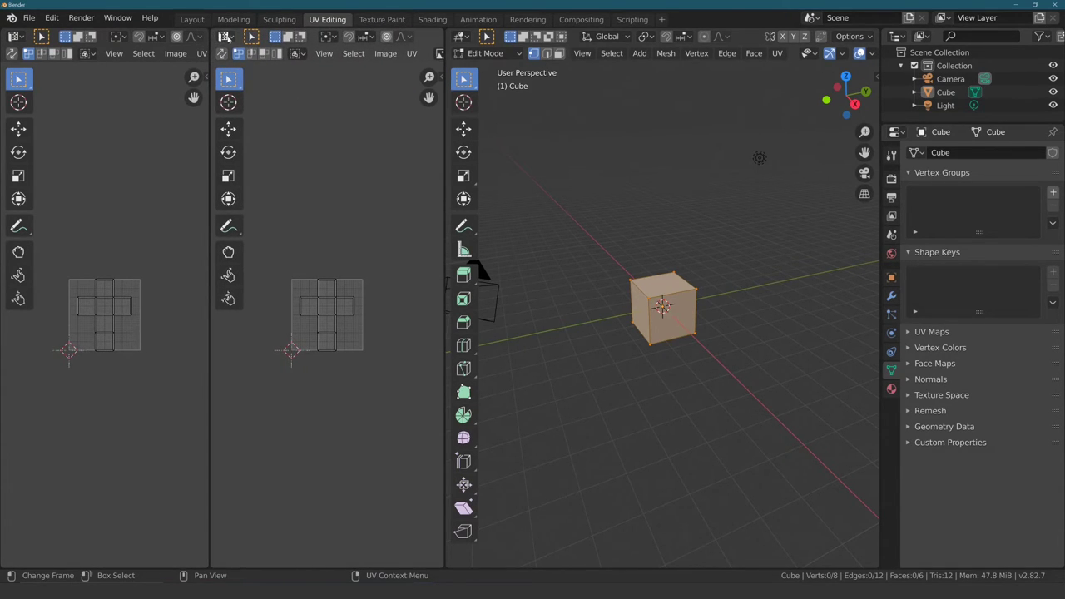
left_click(225, 36)
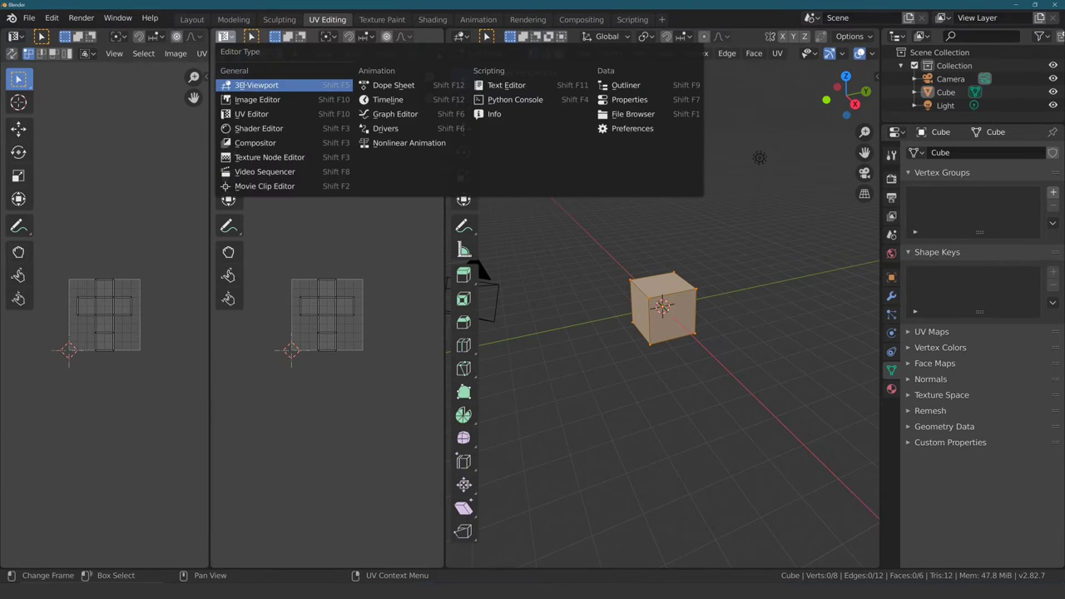
left_click(245, 87)
mouse_move(315, 152)
middle_mouse_down()
mouse_move(304, 170)
mouse_move(316, 179)
mouse_move(215, 195)
mouse_move(166, 167)
middle_mouse_up()
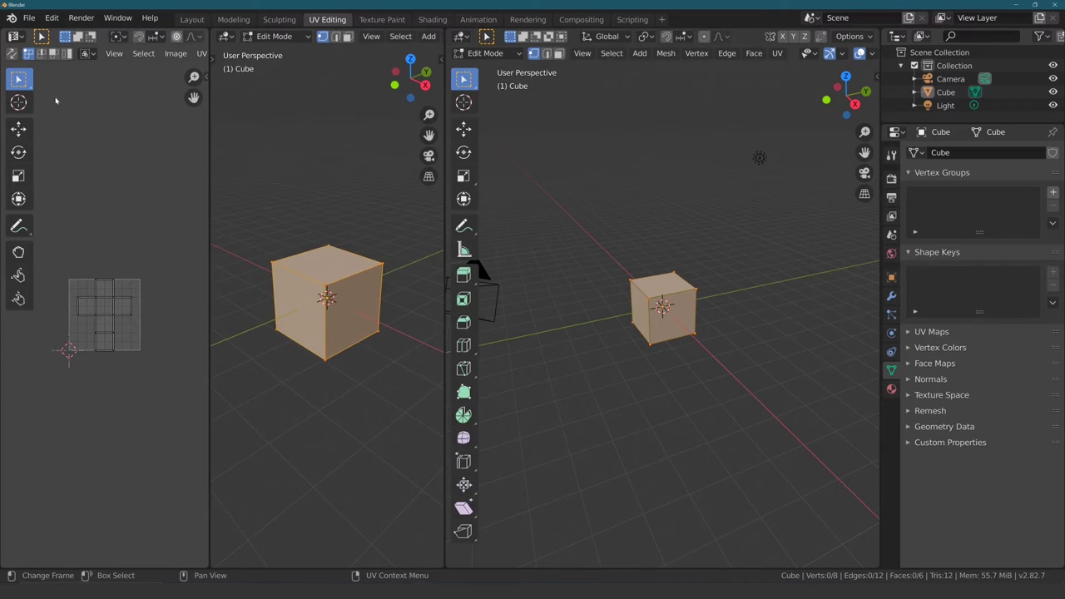
Make the left area an orbited 3D viewport and the middle area an Outliner
left_click(14, 37)
left_click(45, 85)
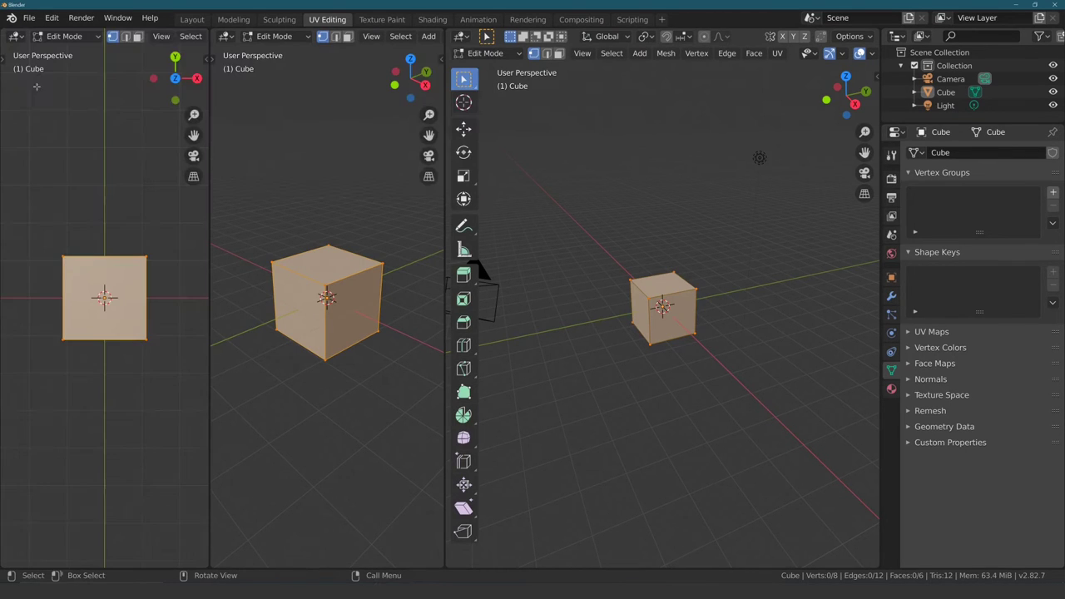
mouse_move(118, 192)
middle_mouse_down()
mouse_move(53, 116)
mouse_move(72, 118)
middle_mouse_up()
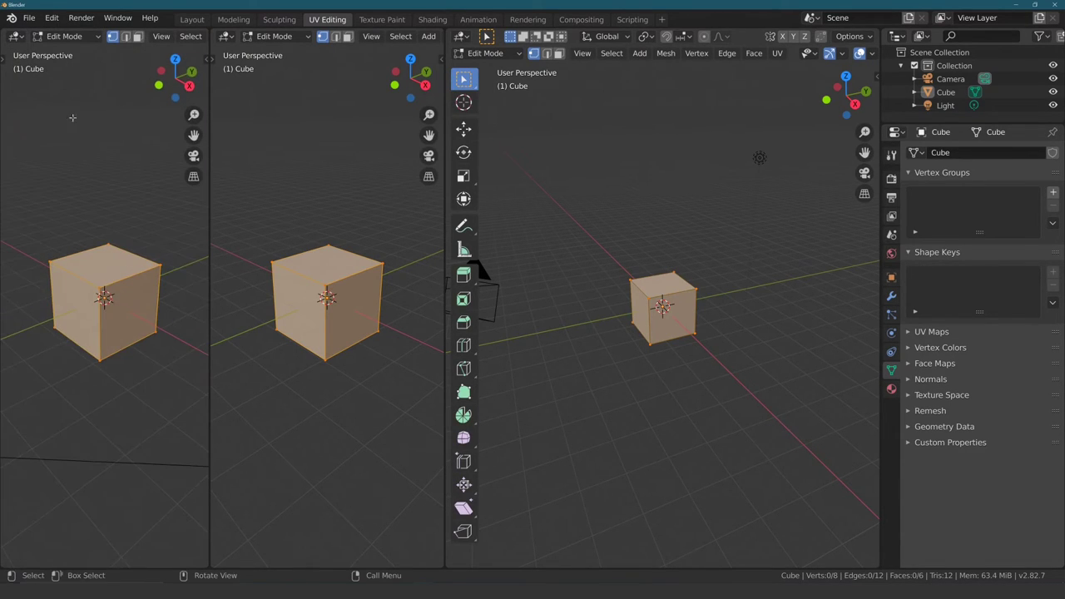
left_click(225, 36)
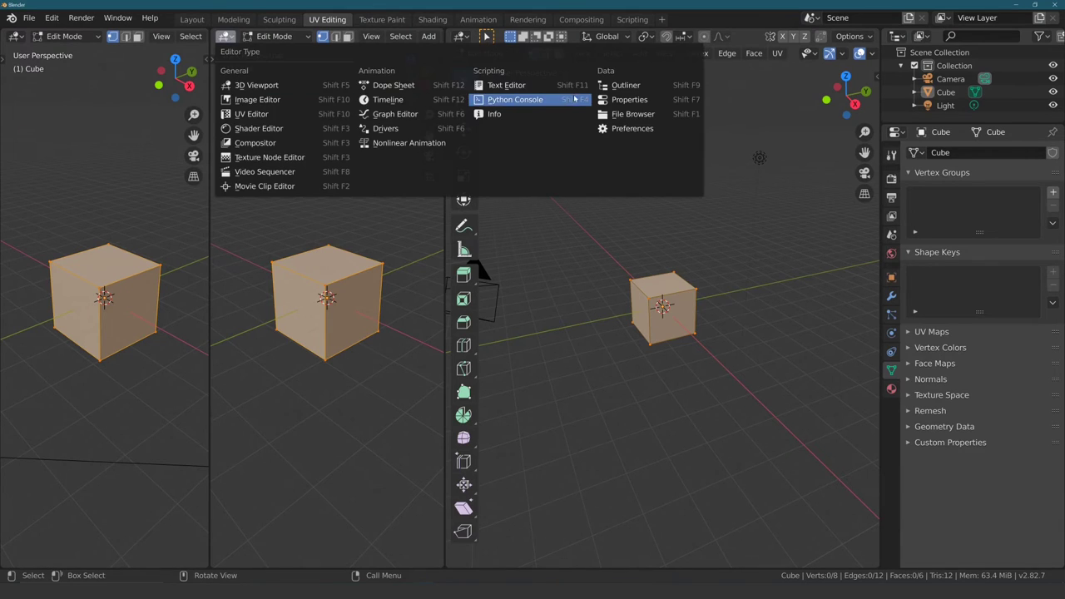
left_click(618, 84)
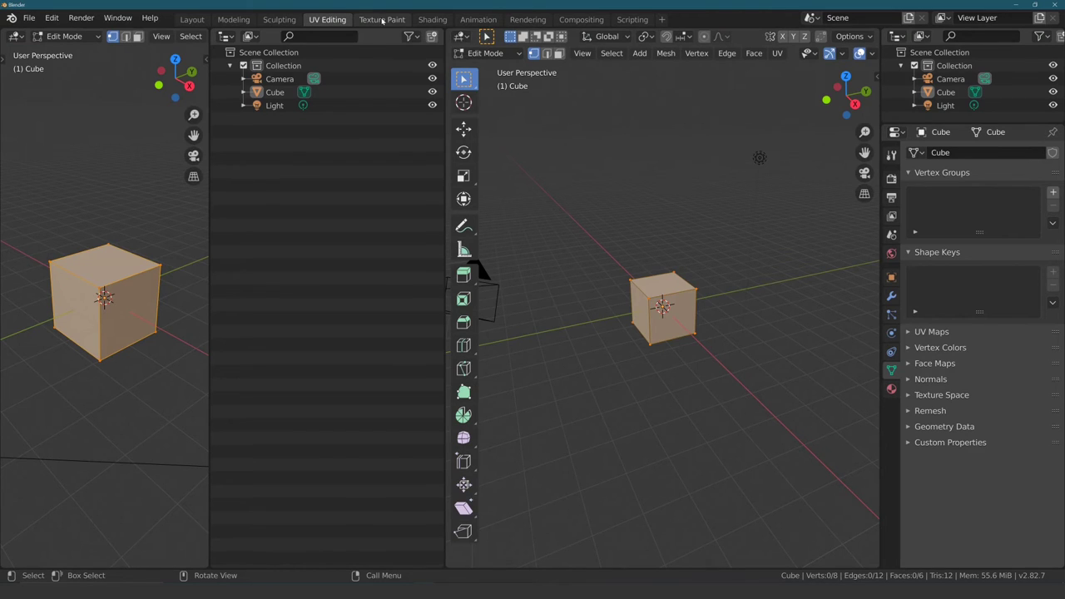
Visit the Texture Paint, Shading, Animation and Rendering workspaces, then return to Layout
left_click(377, 21)
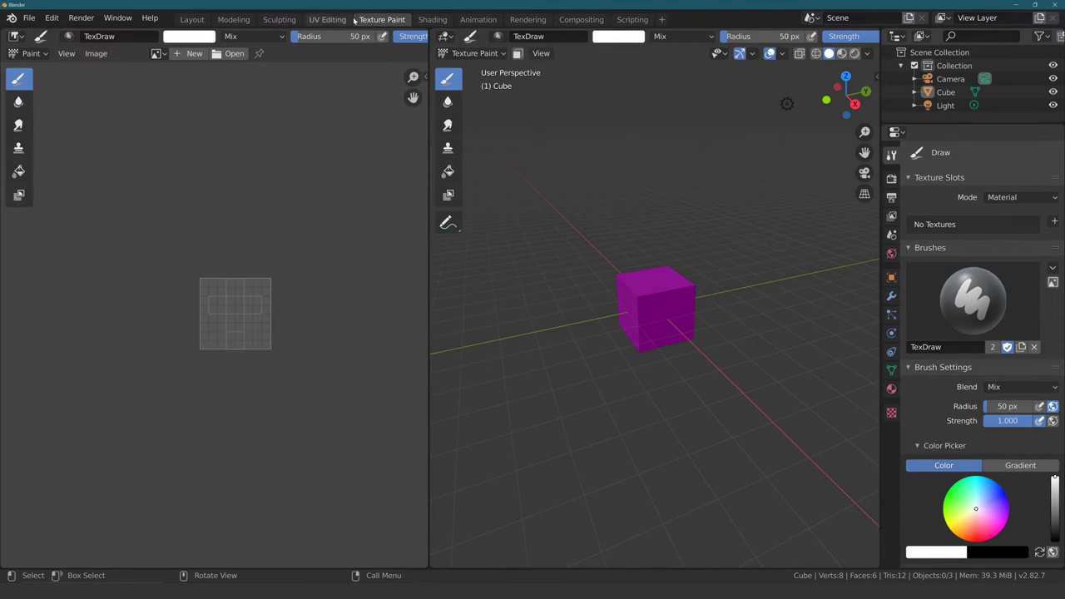
left_click(433, 20)
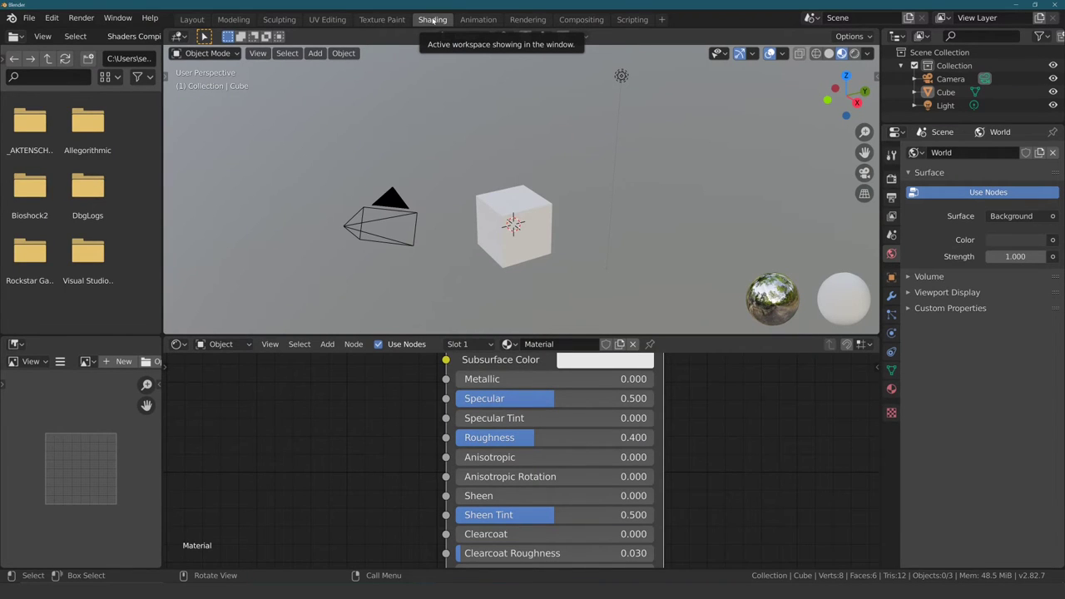
left_click(478, 20)
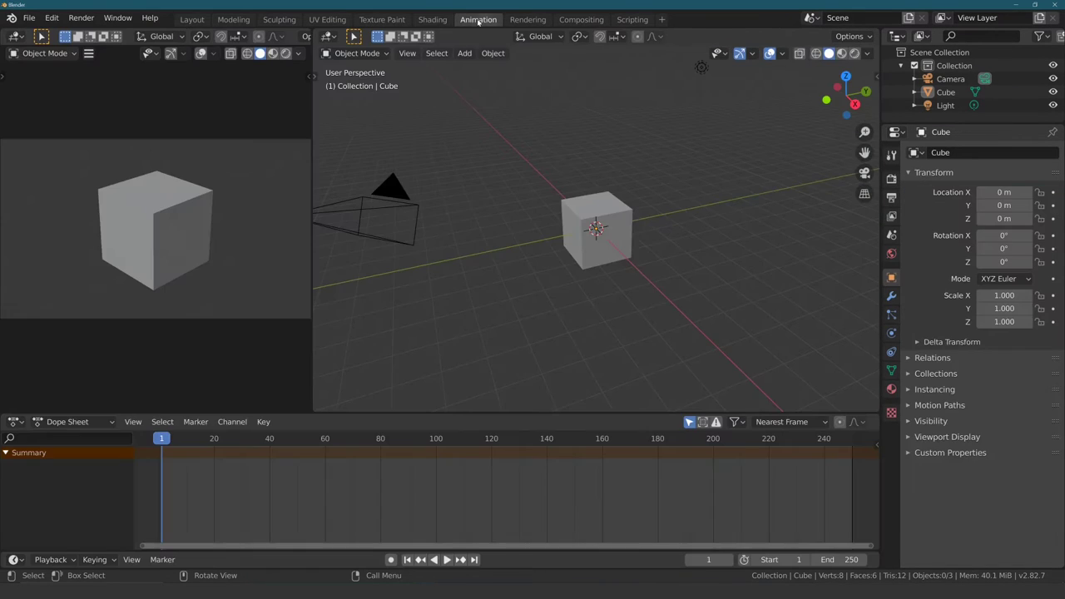
left_click(545, 19)
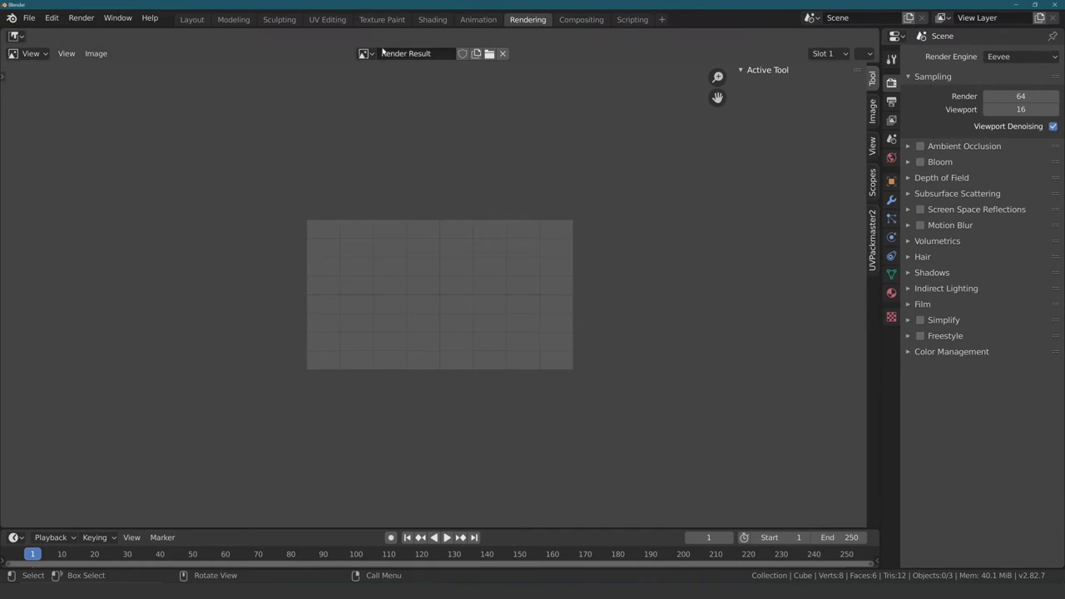
left_click(191, 20)
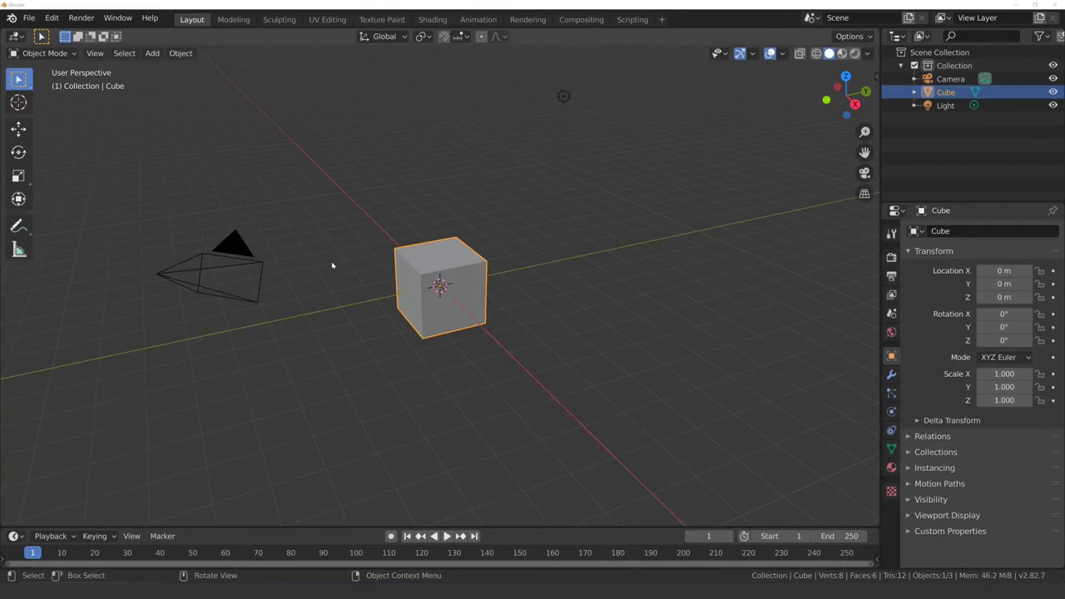
Deselect the cube and maximize the viewport, timeline and Properties editor in turn with Ctrl+Space
left_click(362, 256)
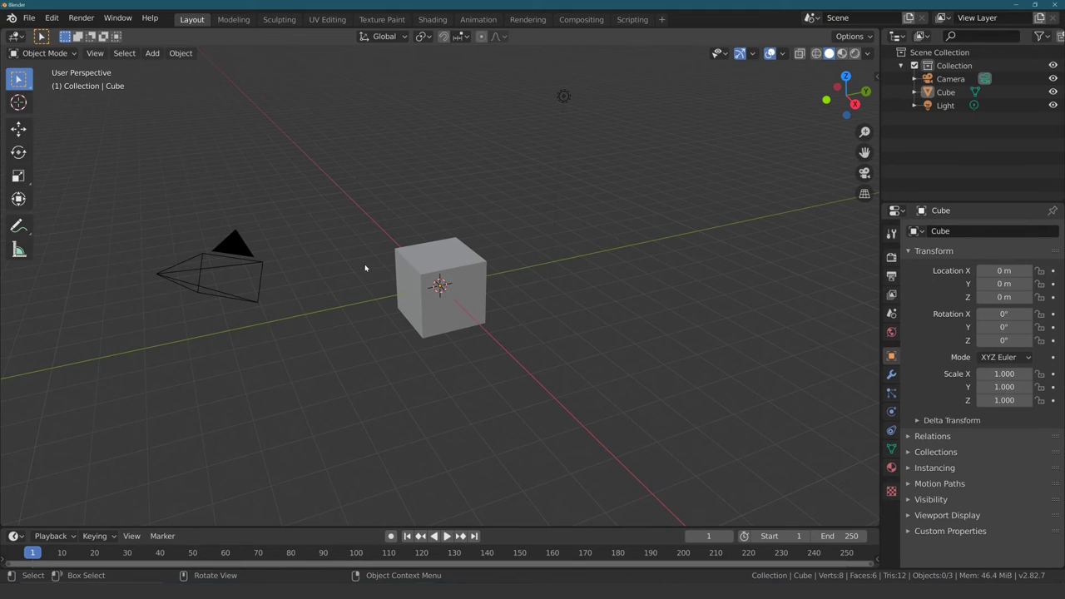
key("ctrl+space")
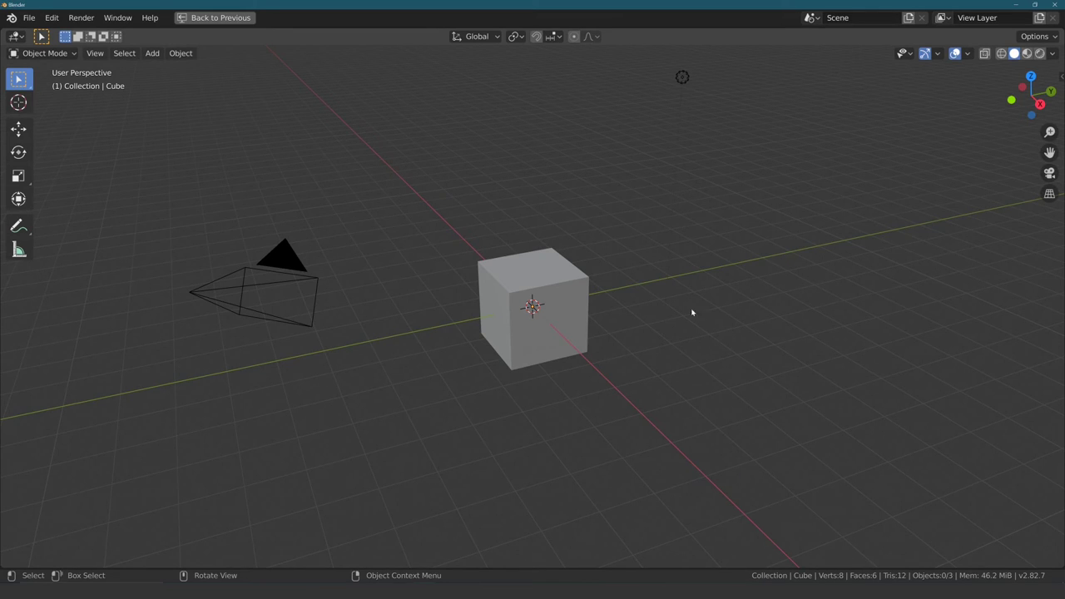
key("ctrl+space")
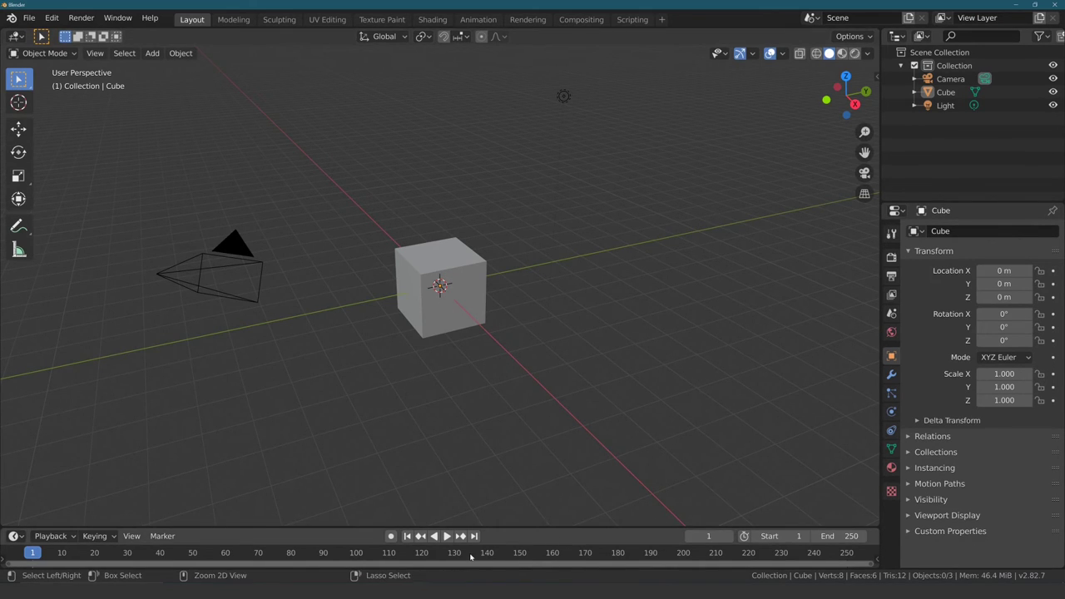
key("ctrl+space")
key("ctrl+space")
key("ctrl+space")
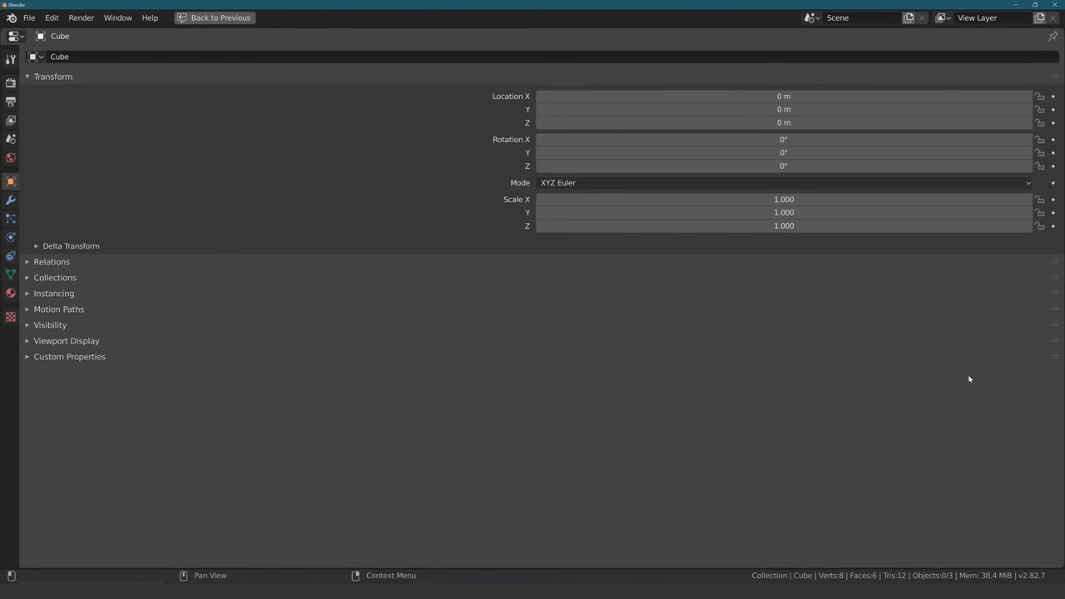
key("ctrl+space")
key("ctrl+space")
key("ctrl+space")
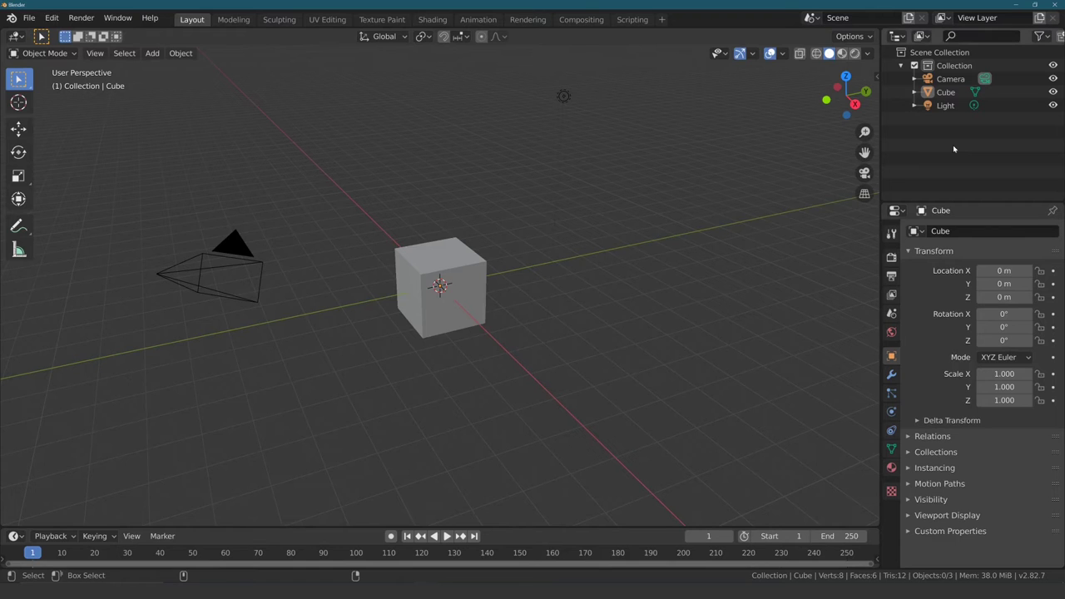
In UV Editing, maximize the UV editor to fill the window with Ctrl+Space
left_click(321, 21)
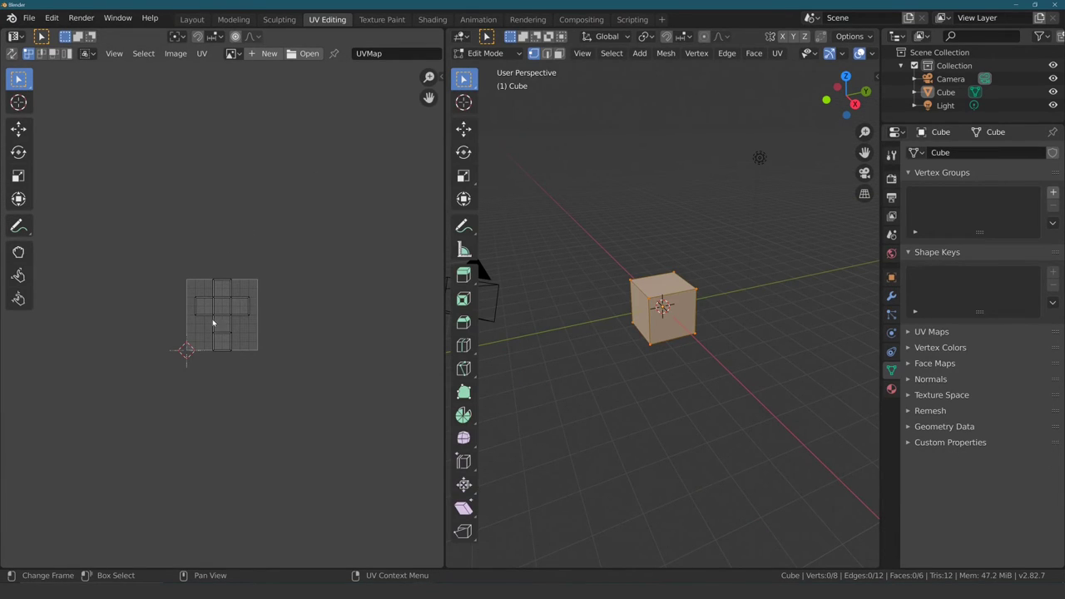
key("ctrl+space")
scroll(545, 317, "up", 3)
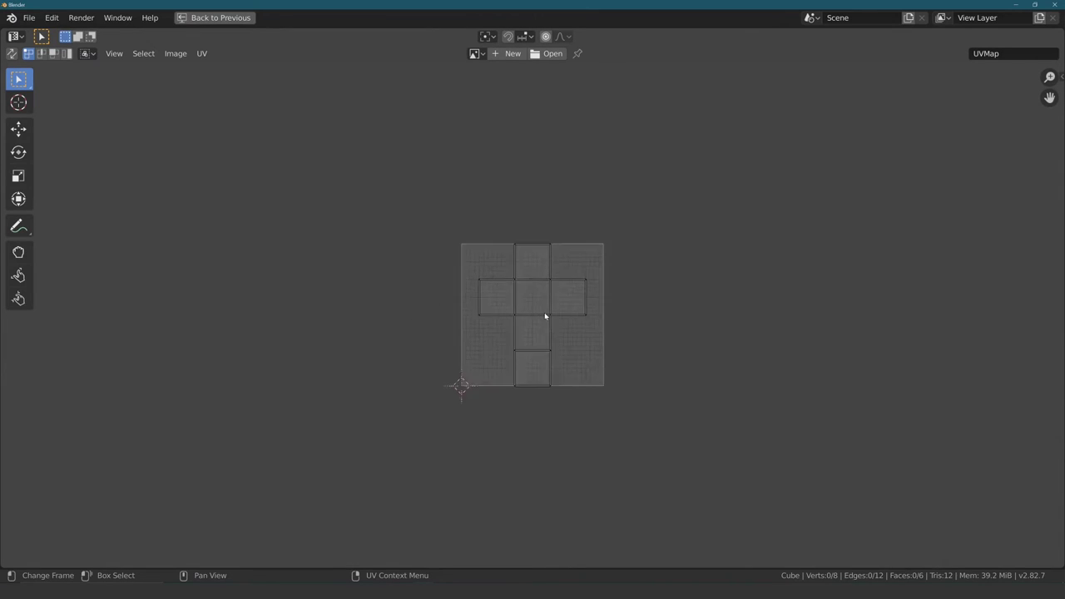
scroll(543, 283, "up", 4)
scroll(533, 249, "up", 1)
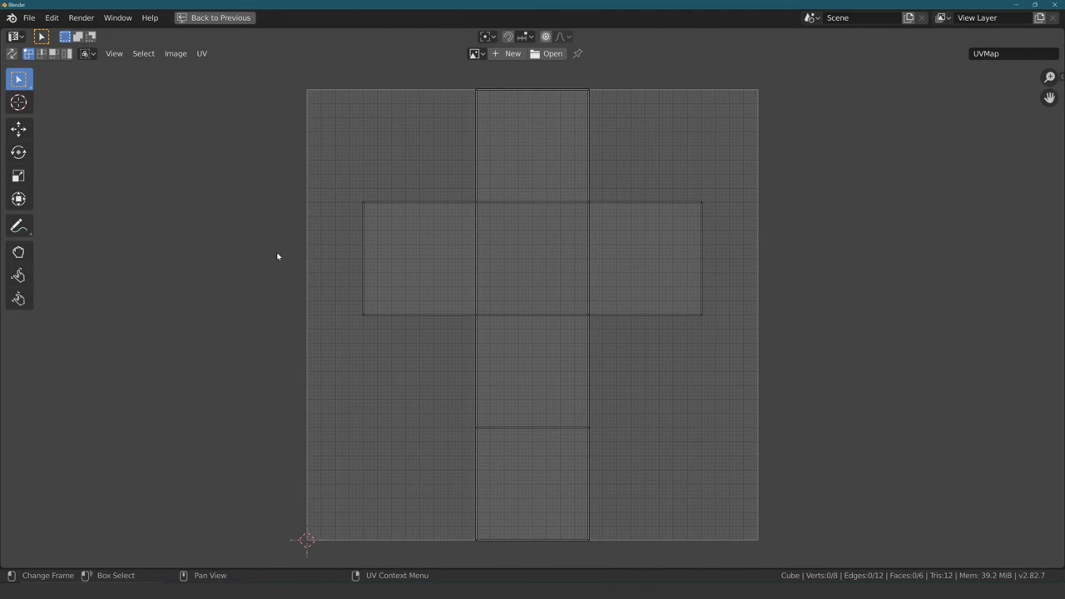
Restore the UV editor and move through Layout to the Modeling workspace
key("ctrl+space")
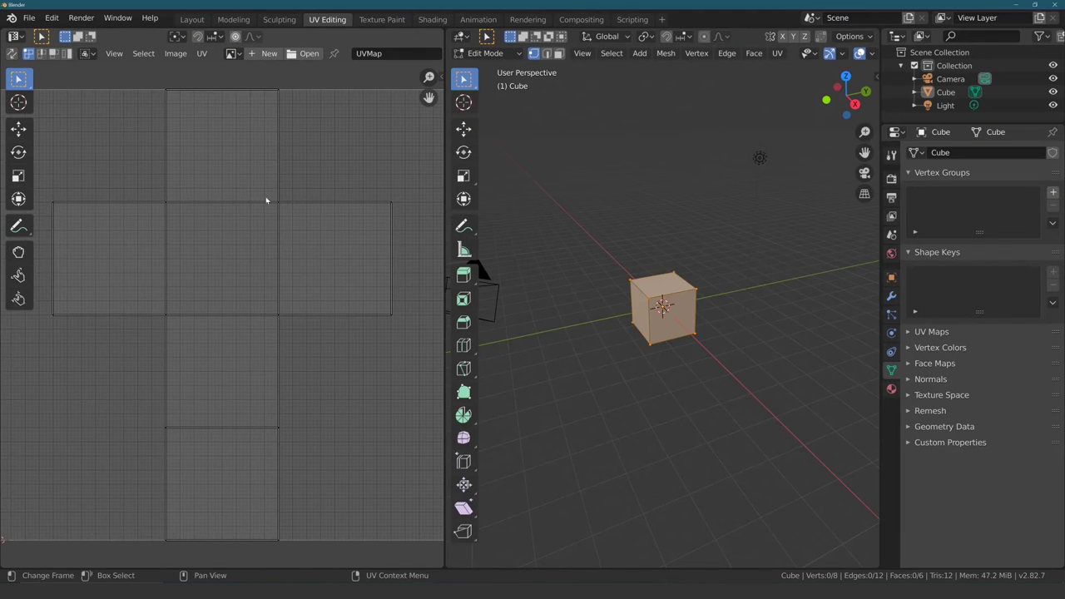
left_click(192, 19)
left_click(233, 19)
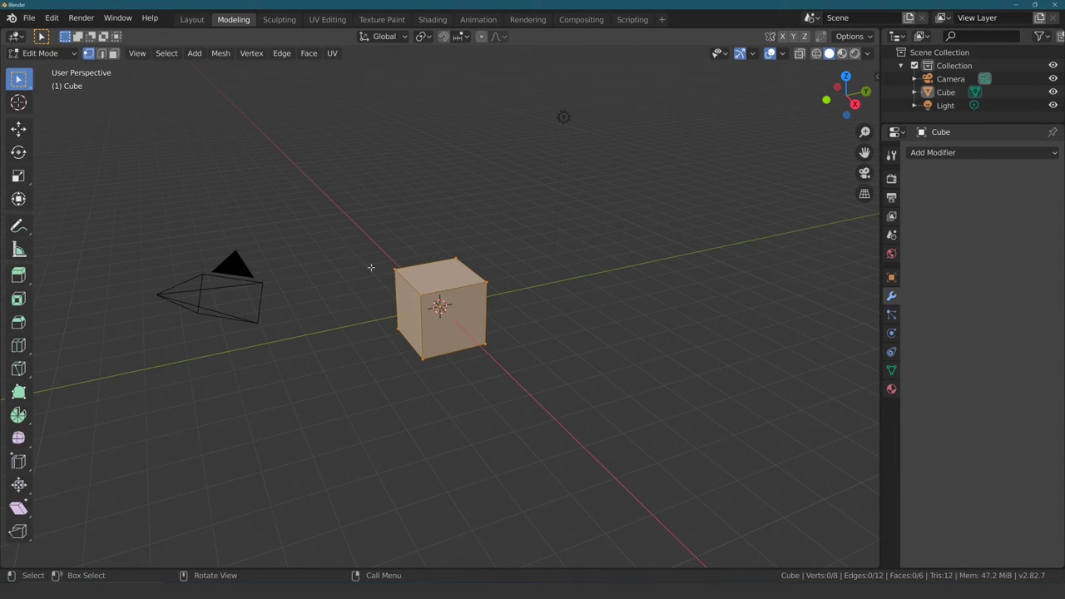
key("ctrl+alt+q")
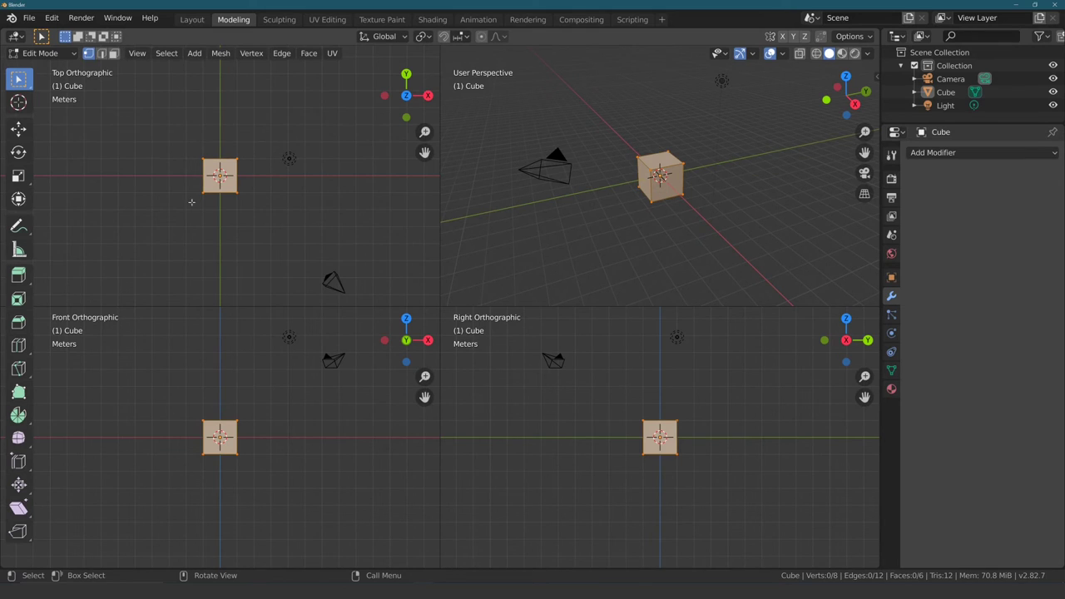
scroll(191, 202, "up", 1)
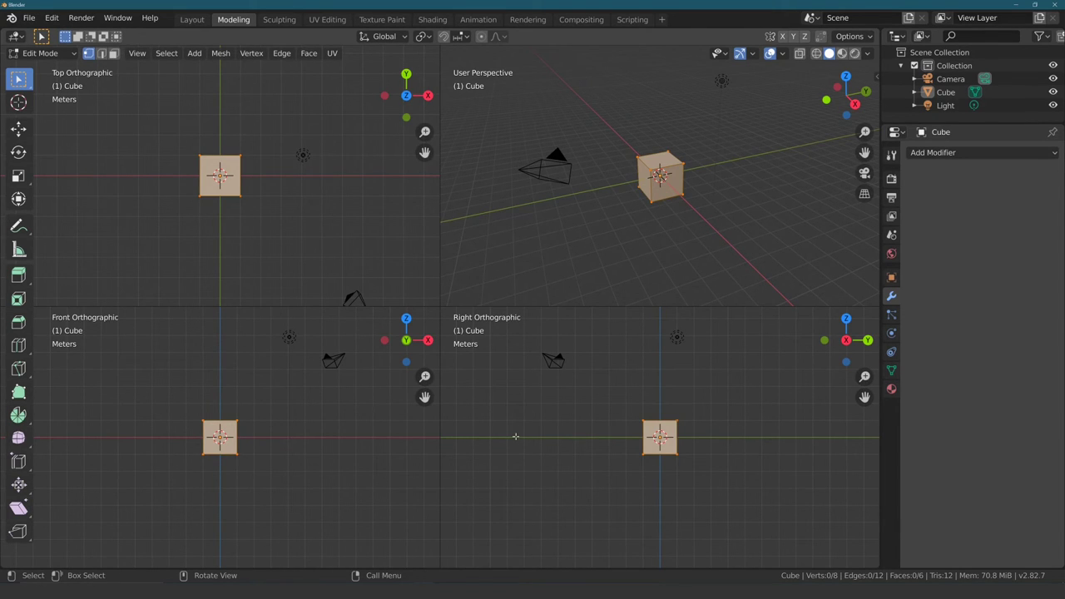
mouse_move(619, 216)
middle_mouse_down()
mouse_move(693, 162)
mouse_move(702, 184)
mouse_move(685, 207)
mouse_move(580, 233)
mouse_move(733, 207)
mouse_move(721, 222)
middle_mouse_up()
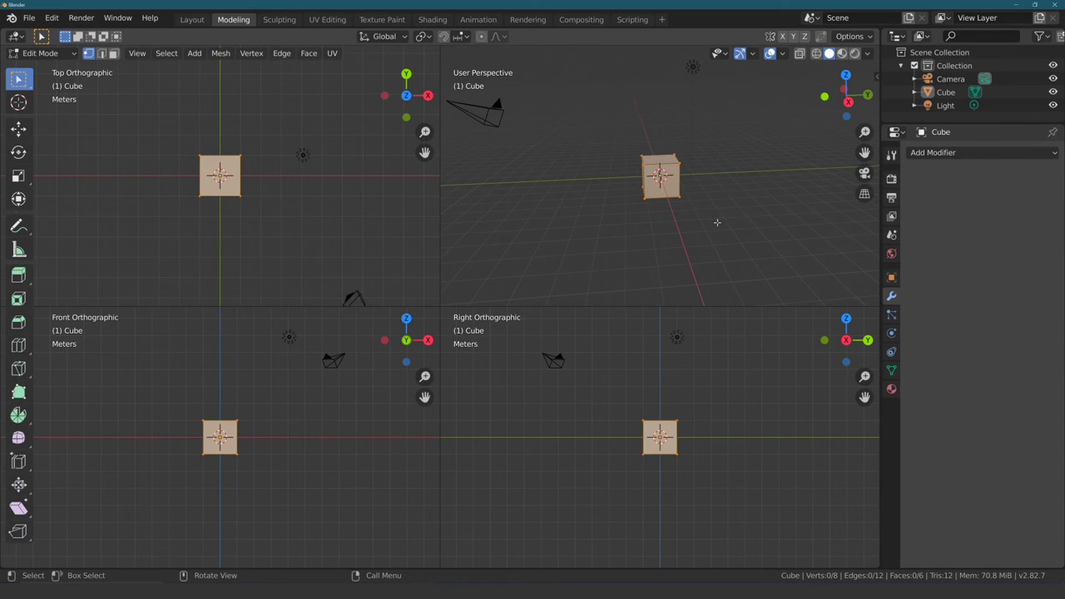
key("ctrl+alt+q")
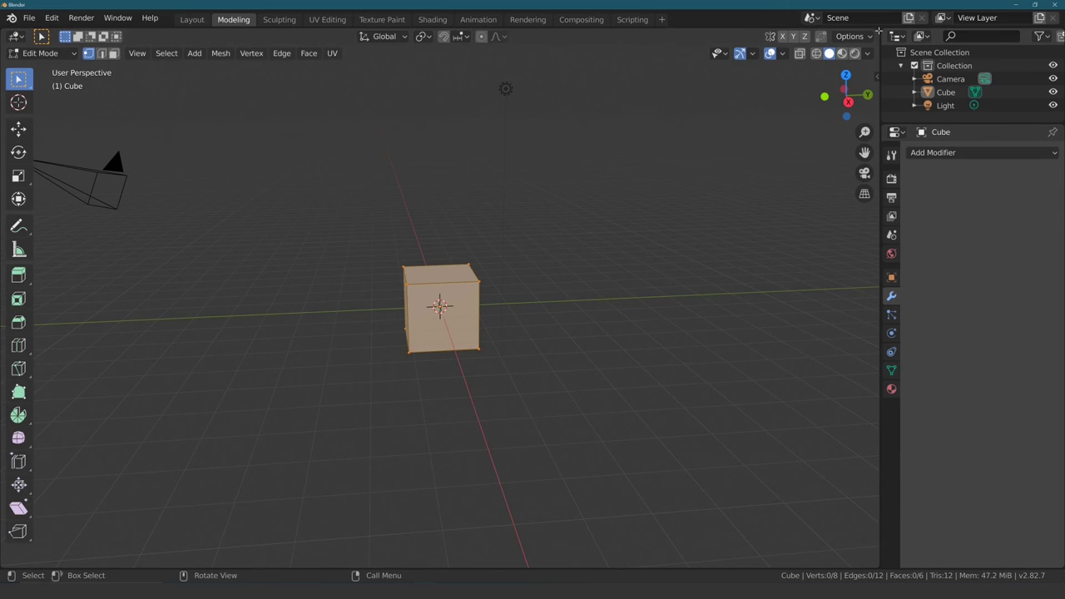
Split the viewport into four 3D views and hide each view's toolbar with T
mouse_move(875, 31)
left_mouse_down()
mouse_move(569, 50)
mouse_move(208, 49)
mouse_move(208, 278)
left_mouse_up()
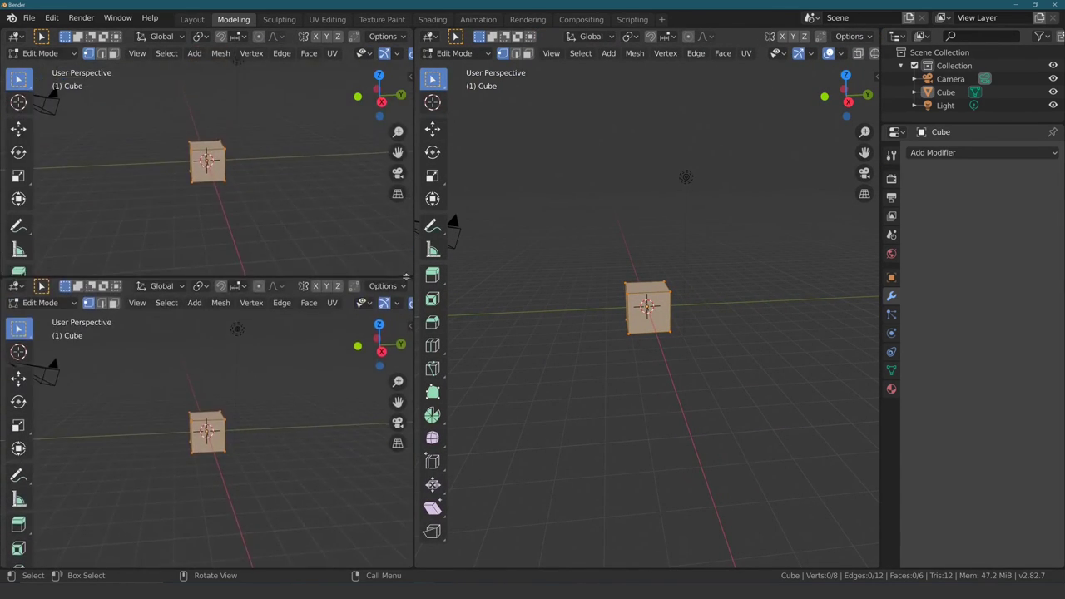
left_click_drag(876, 32, 842, 276)
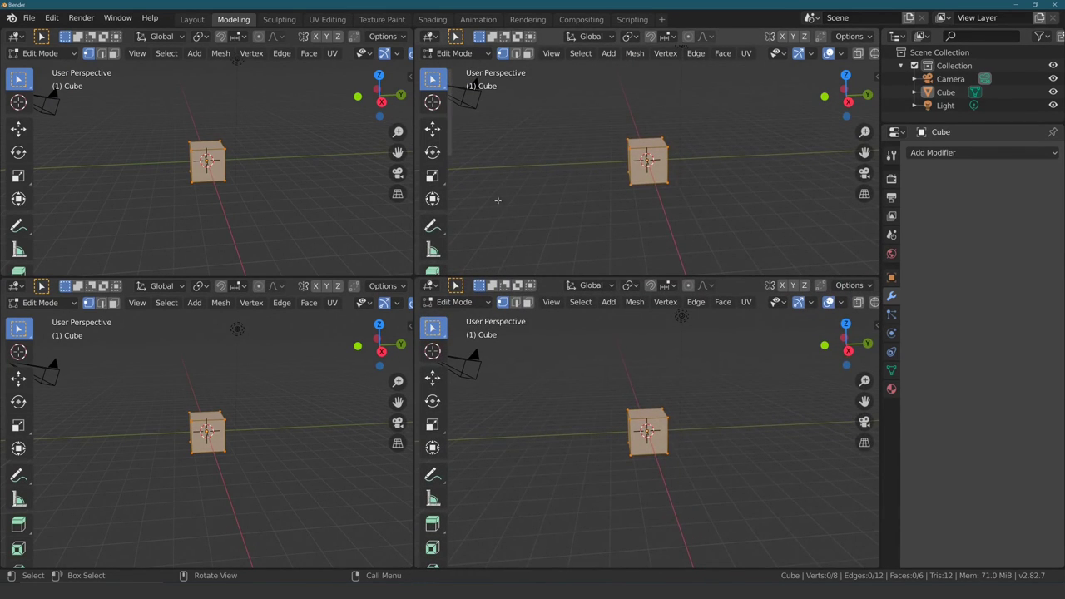
key("n")
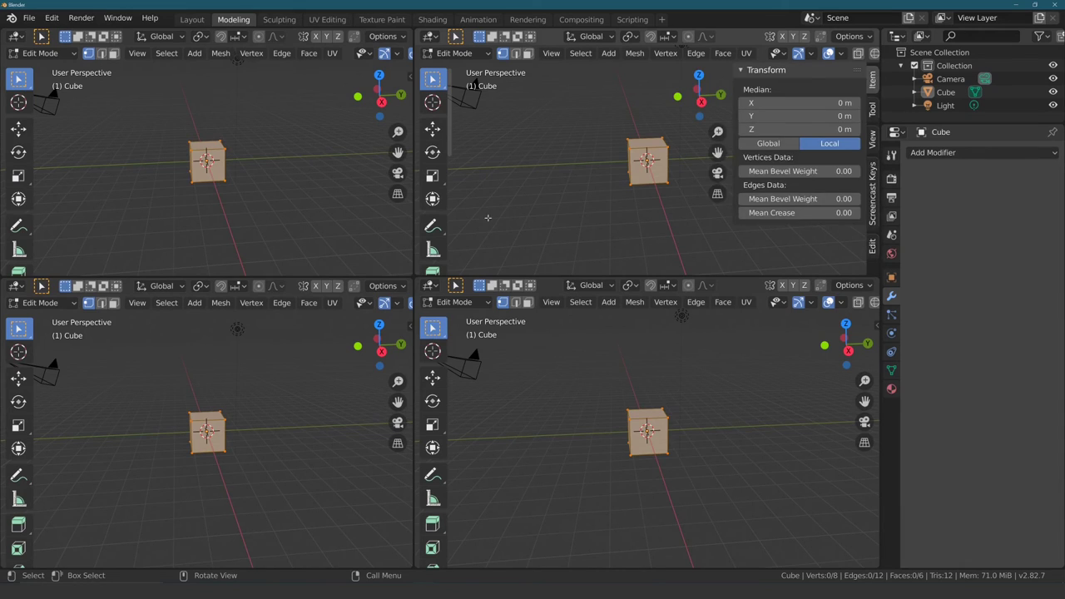
key("n")
key("t")
key("t")
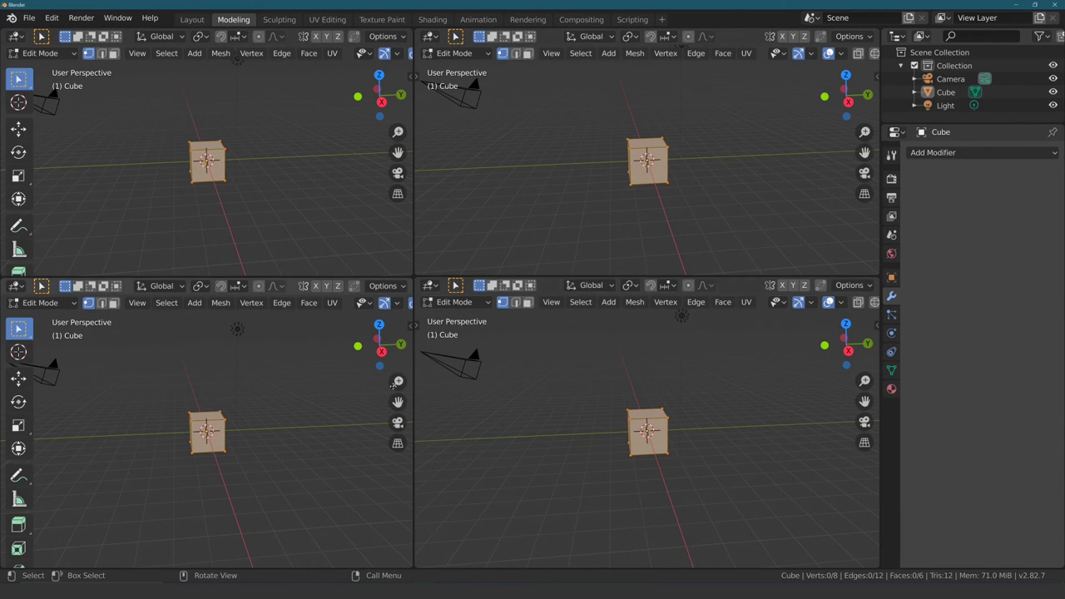
key("t")
key("t")
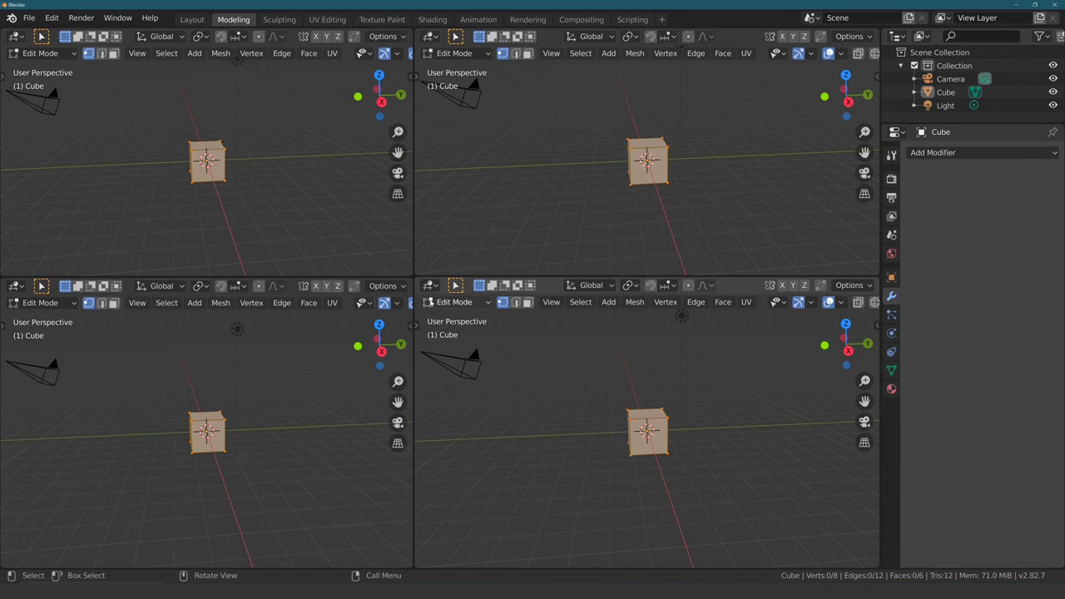
left_click(430, 286)
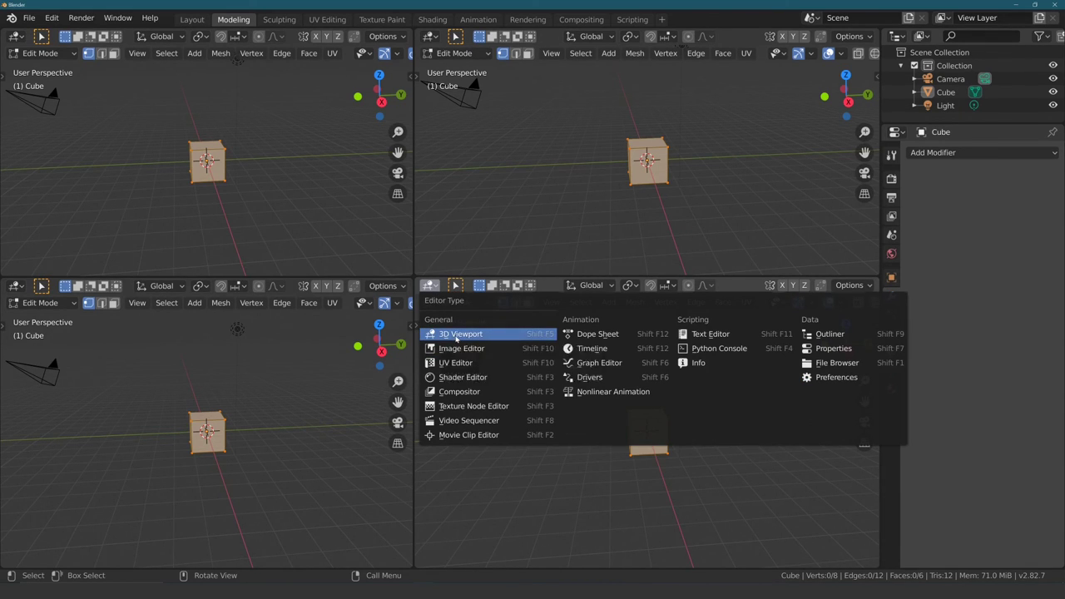
Set the areas to Front, Right and Top orthographic, then orbit the top-left and quad-split it
left_click(456, 336)
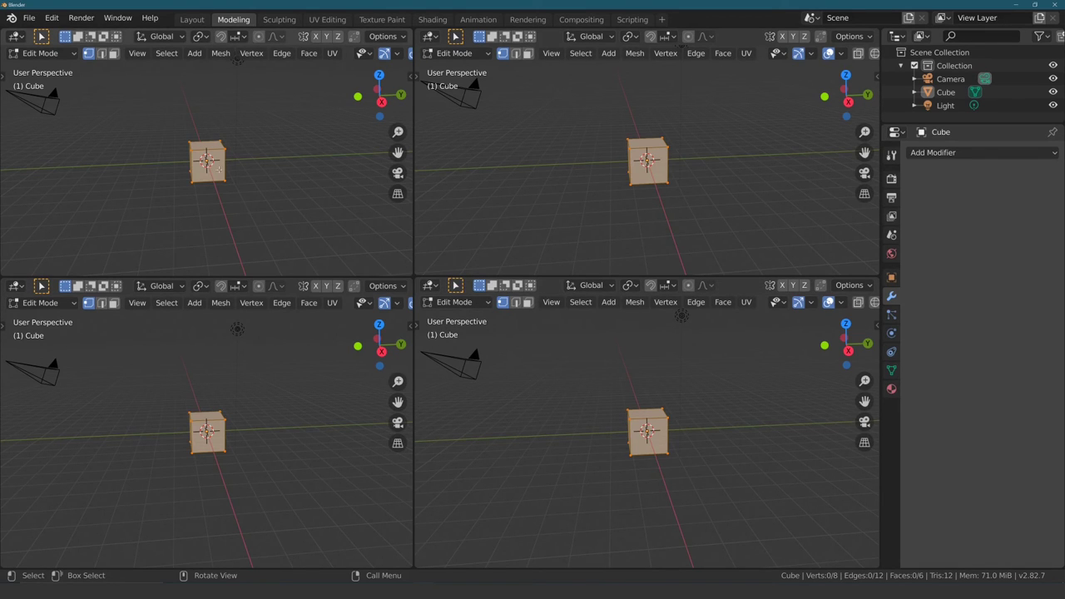
key("KP_1")
key("KP_3")
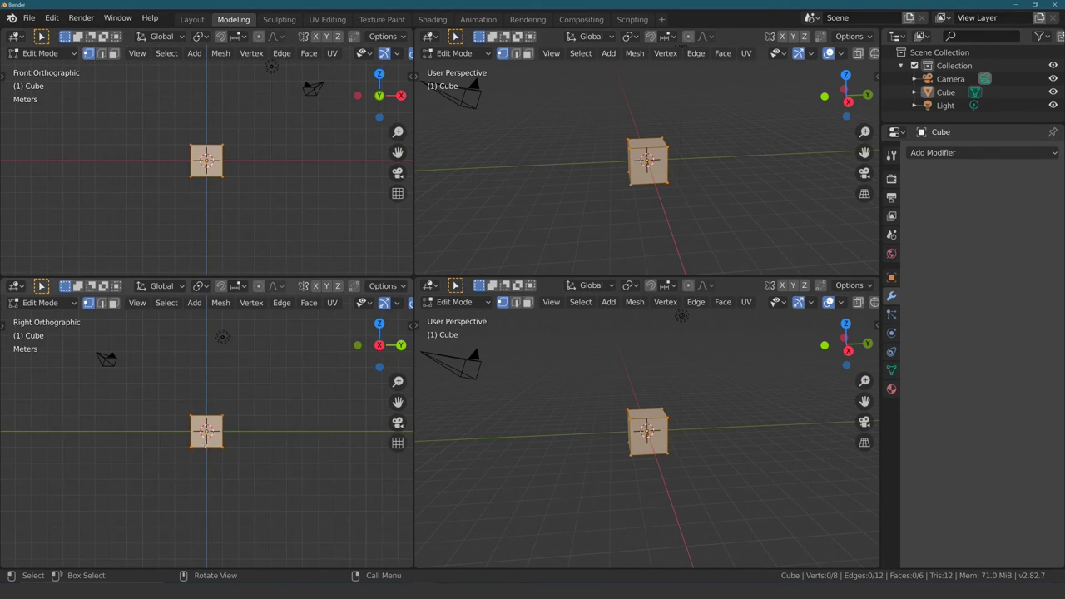
key("KP_7")
mouse_move(221, 219)
middle_mouse_down()
mouse_move(314, 167)
mouse_move(234, 222)
mouse_move(222, 212)
middle_mouse_up()
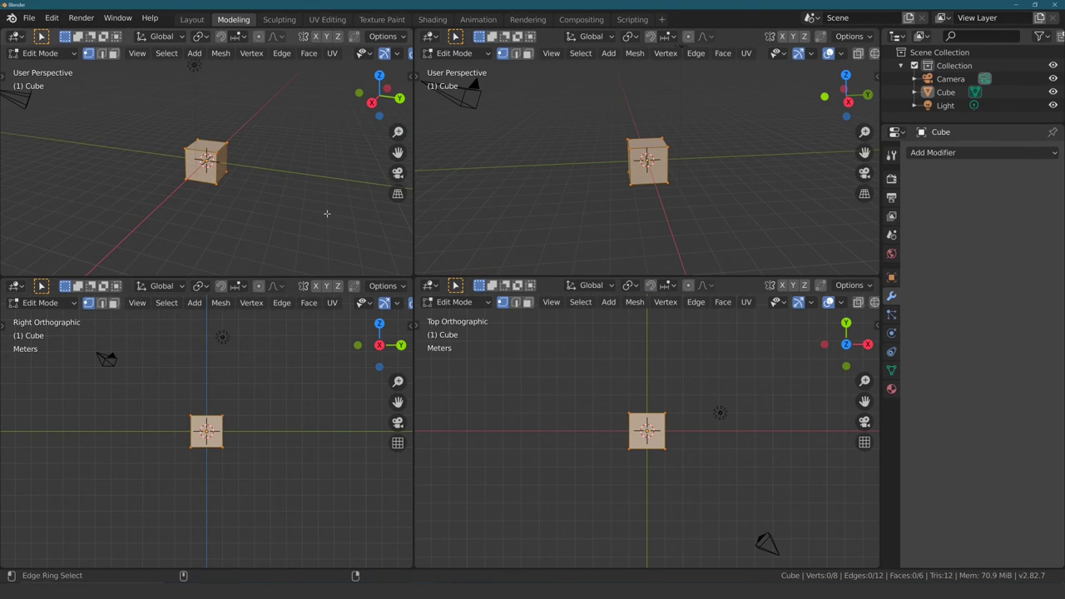
key("ctrl+alt+q")
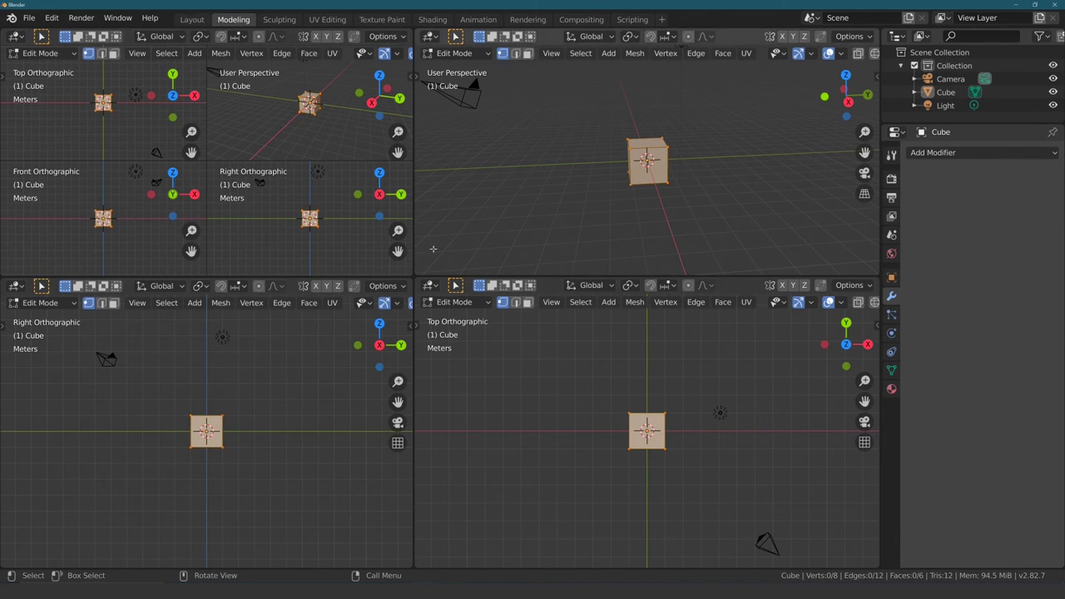
Join the bottom-right into bottom-left, top-right into top-left, then the lower area into the upper one
left_click_drag(456, 283, 456, 281)
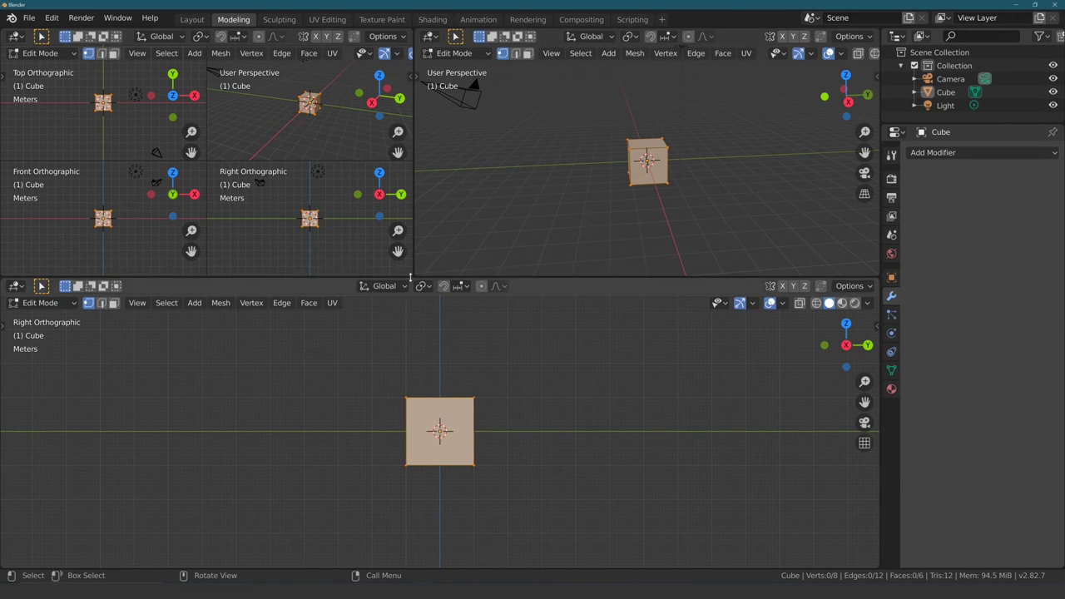
left_click_drag(415, 275, 501, 265)
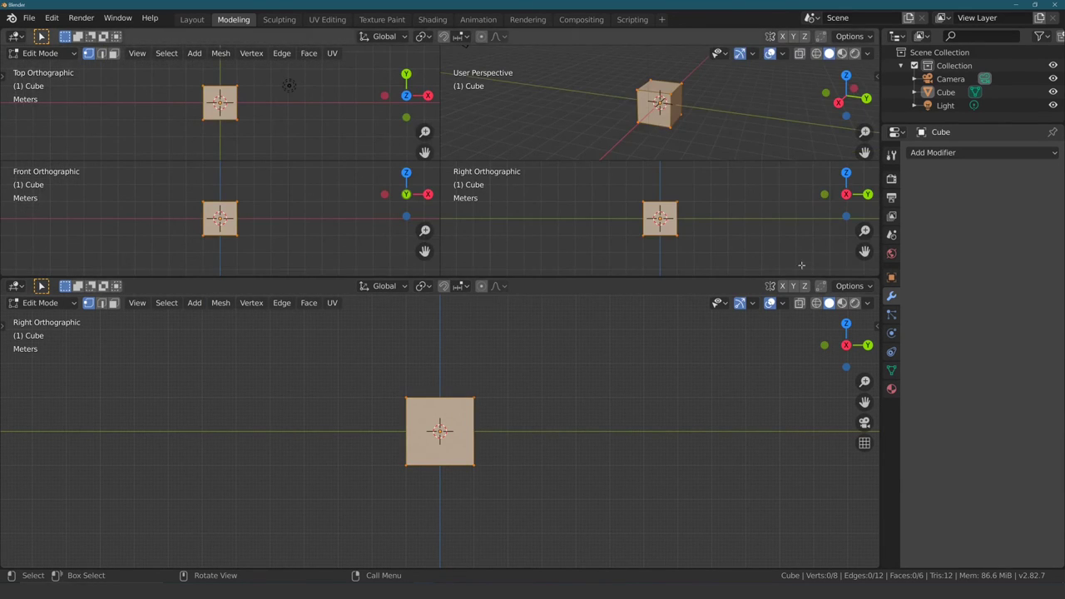
mouse_move(876, 276)
left_mouse_down()
mouse_move(876, 301)
mouse_move(684, 323)
left_mouse_up()
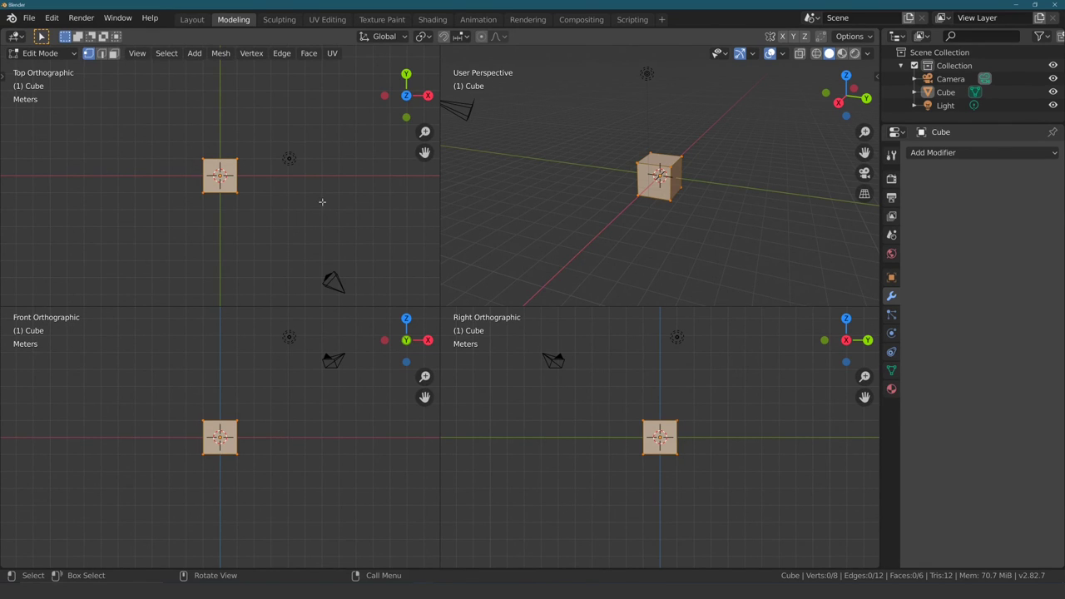
left_click(663, 20)
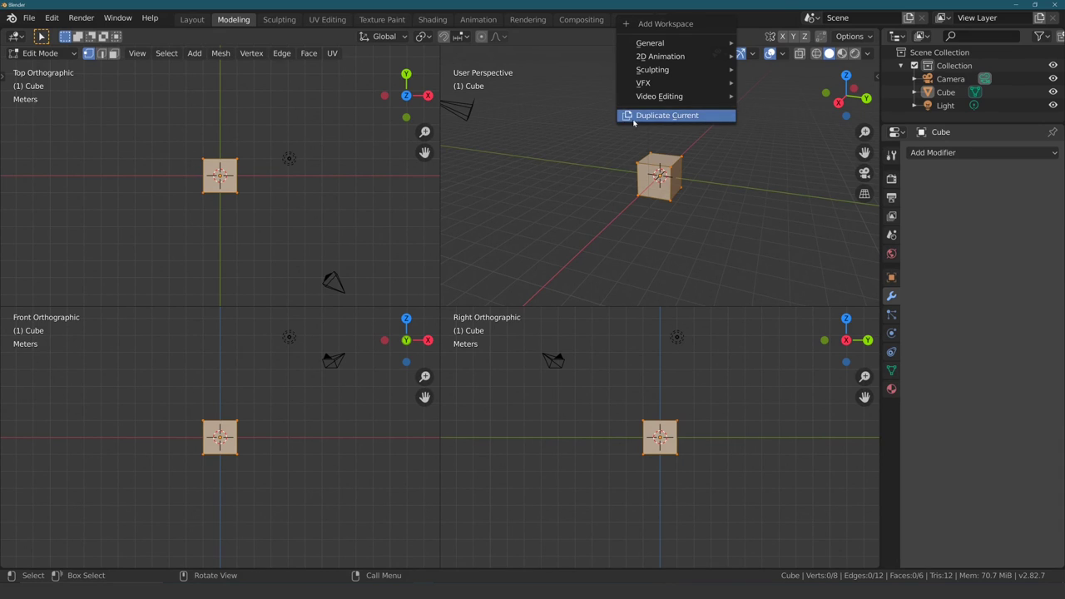
Delete the Modeling workspace, then switch to Sculpting and show its tab context menu
right_click(233, 20)
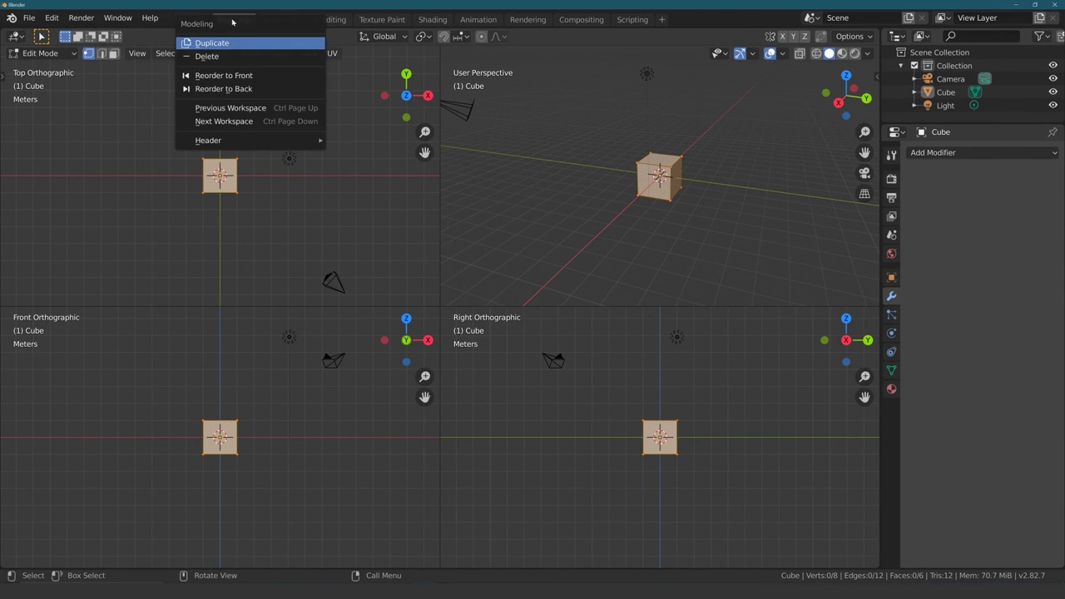
left_click(203, 56)
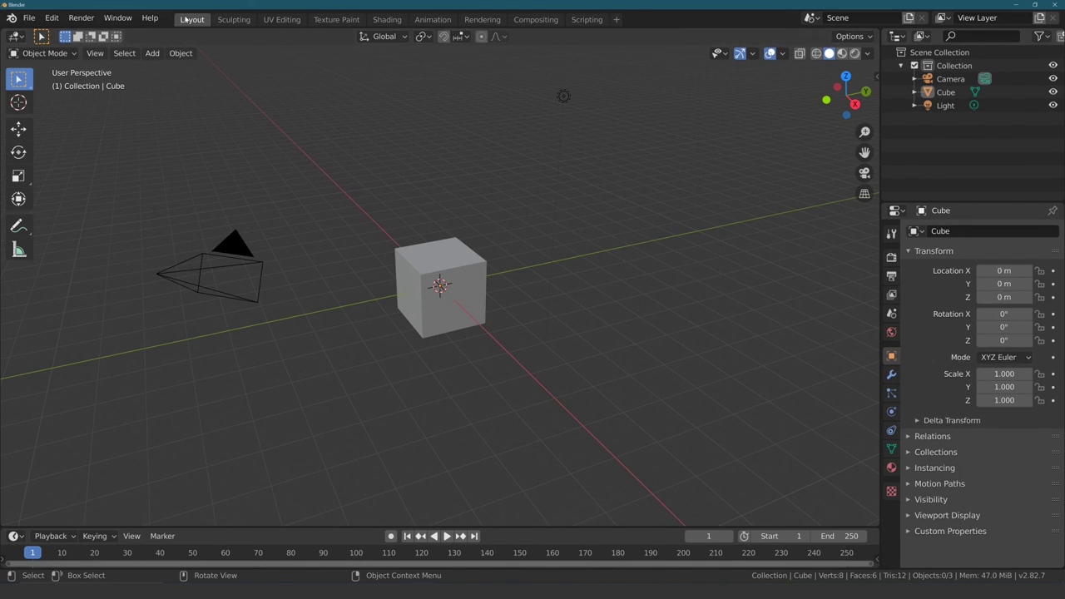
left_click(234, 19)
right_click(228, 23)
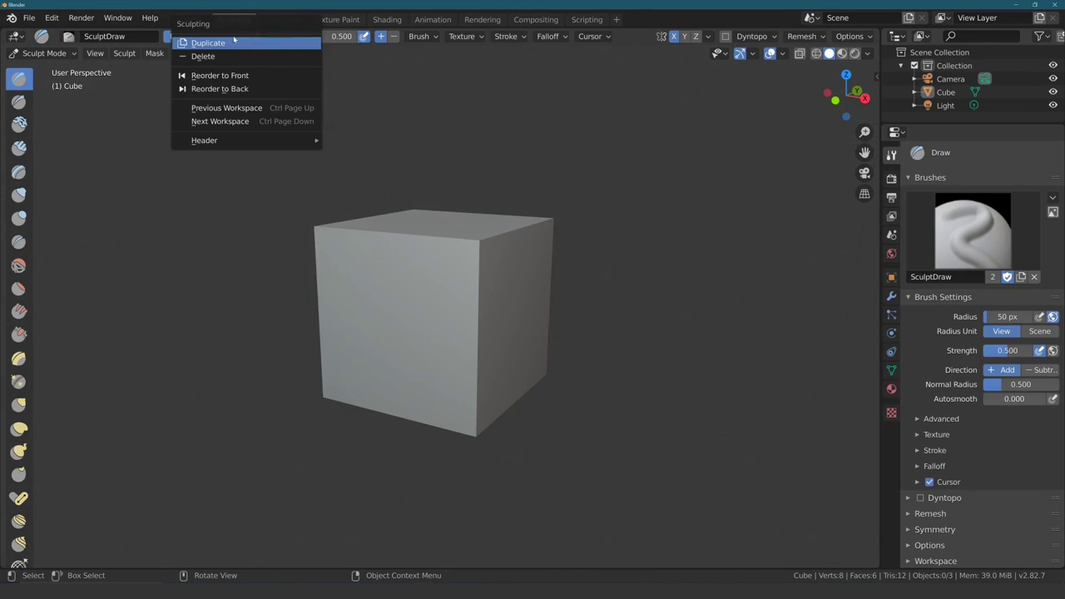